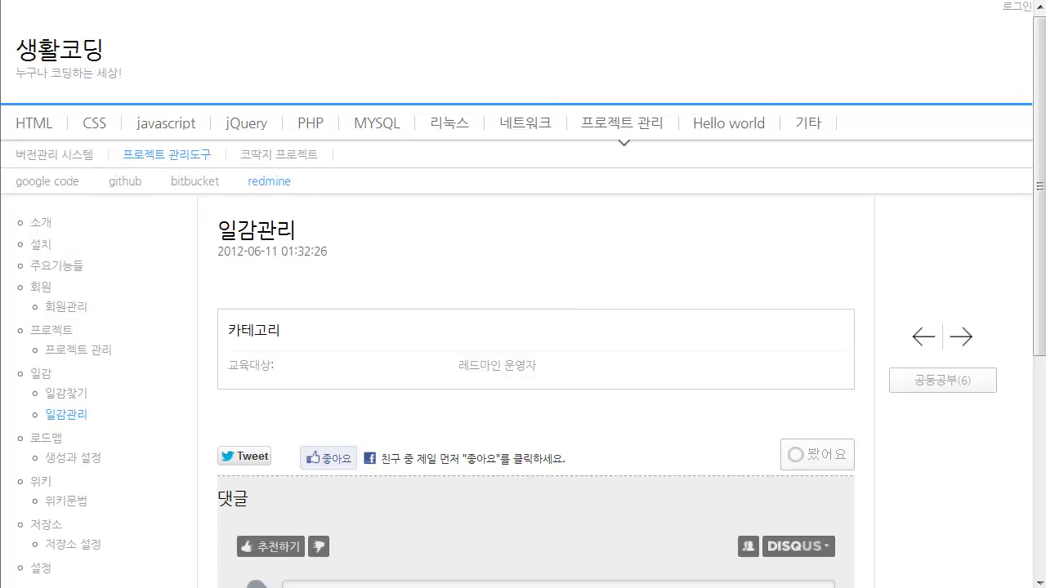
Switch to Redmine and open the list of issue types (일감 유형) in the administration area
left_click(483, 2)
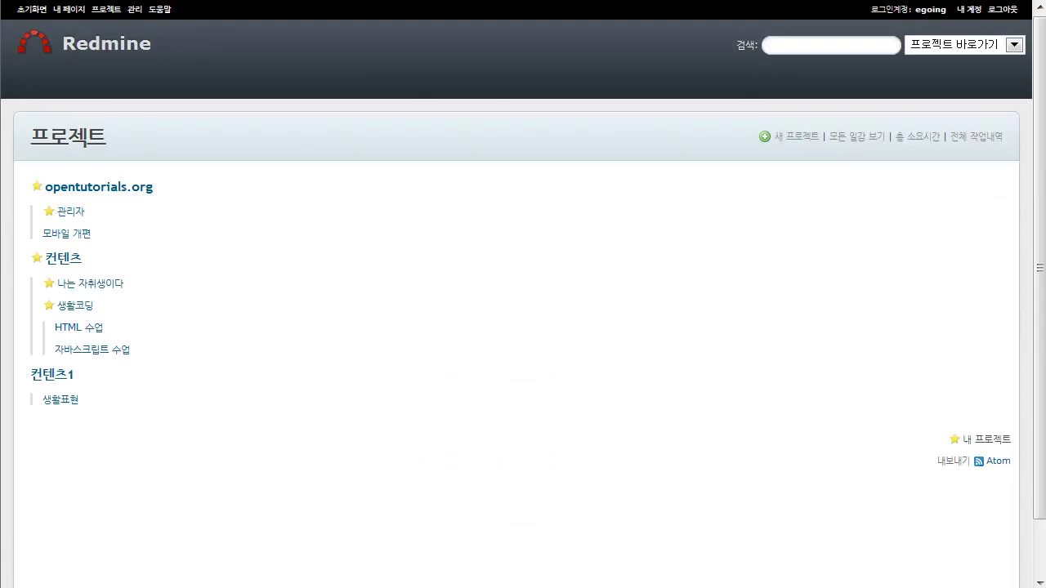
left_click(136, 14)
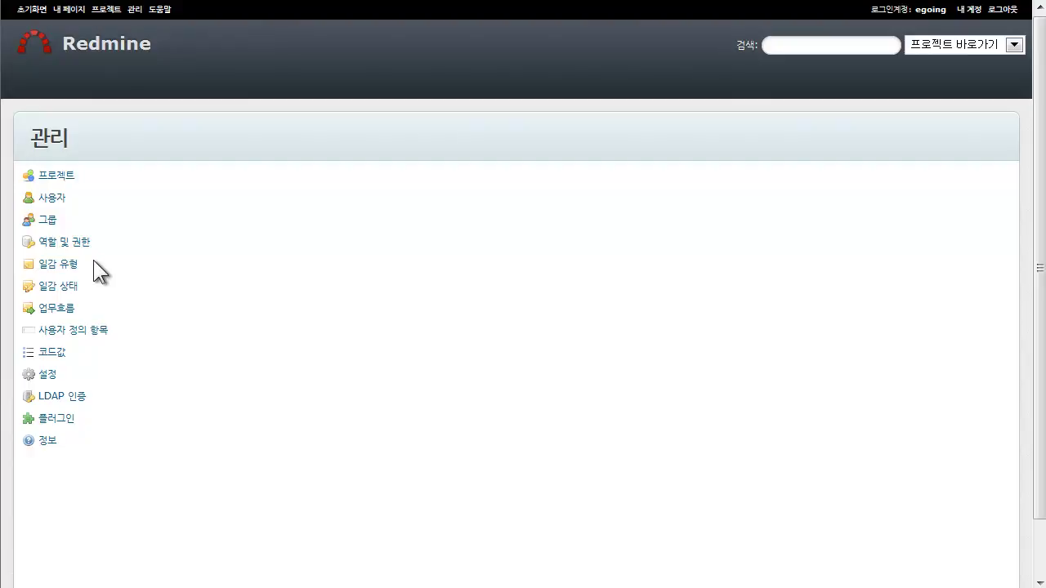
left_click(61, 265)
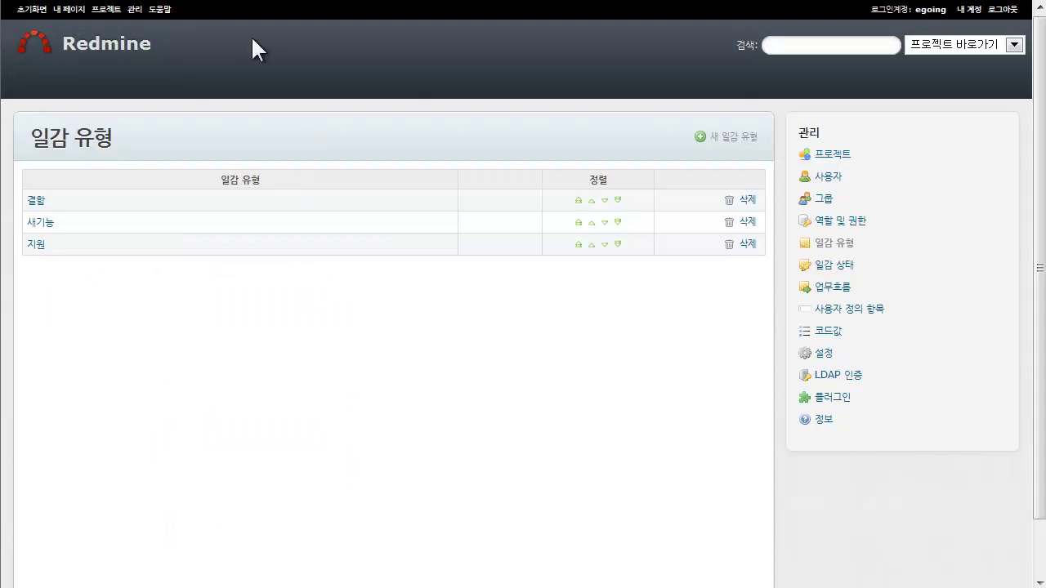
Open the new issue form of the opentutorials.org project and examine the issue types it offers
left_click(104, 9)
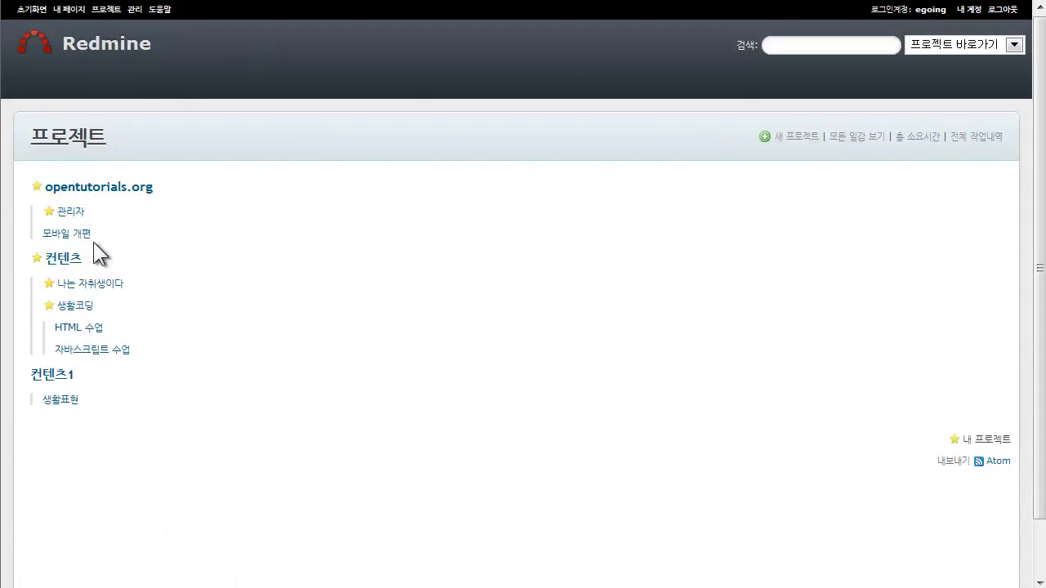
left_click(72, 190)
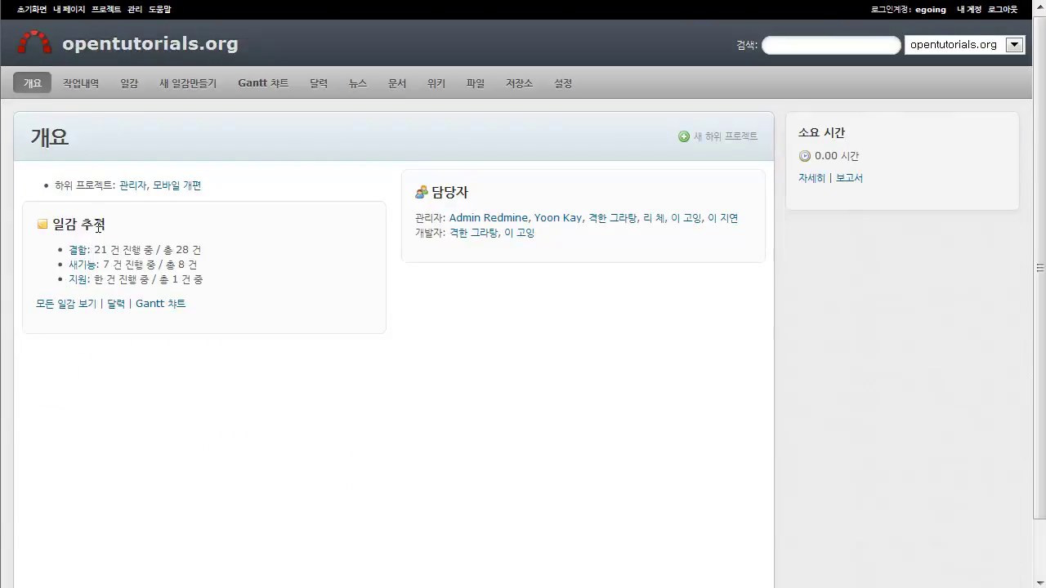
left_click(179, 97)
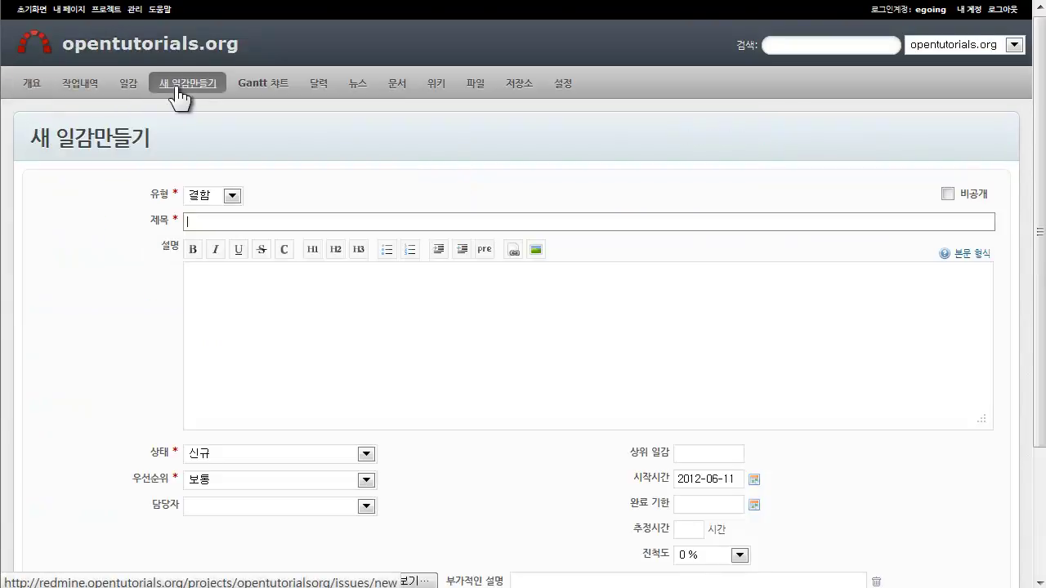
left_click(192, 198)
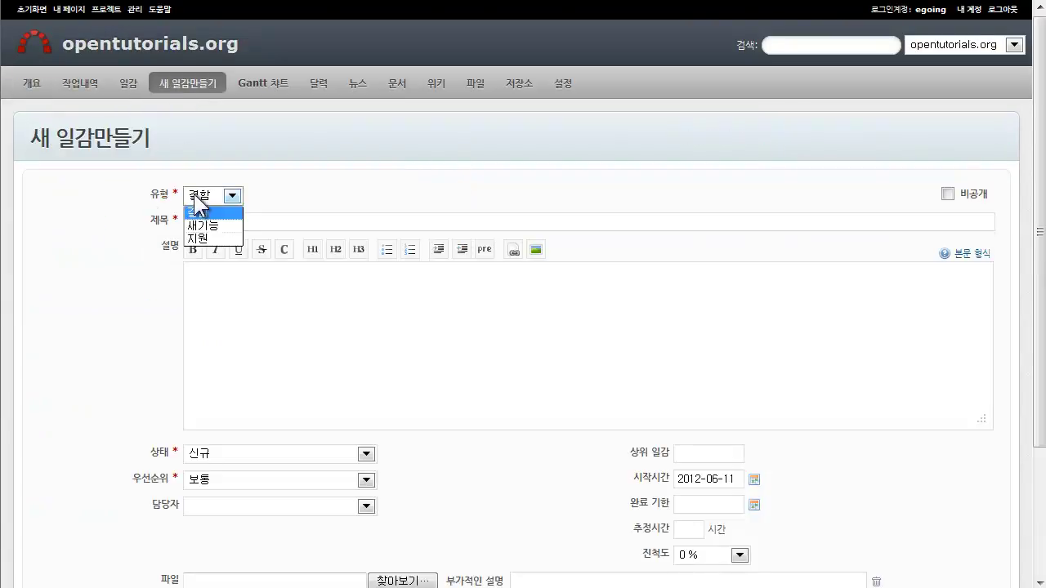
left_click(326, 182)
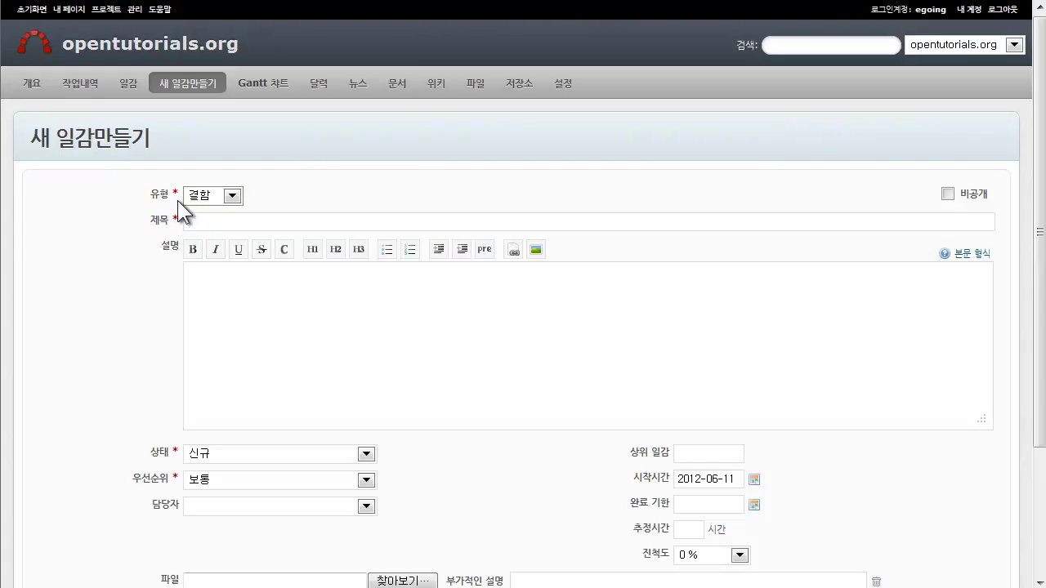
left_click(185, 198)
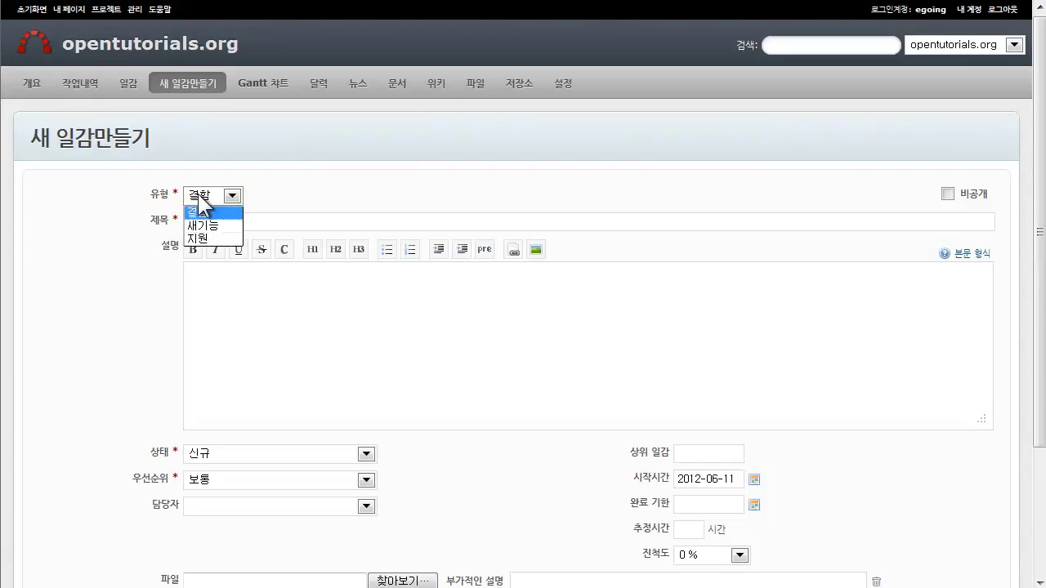
left_click(298, 170)
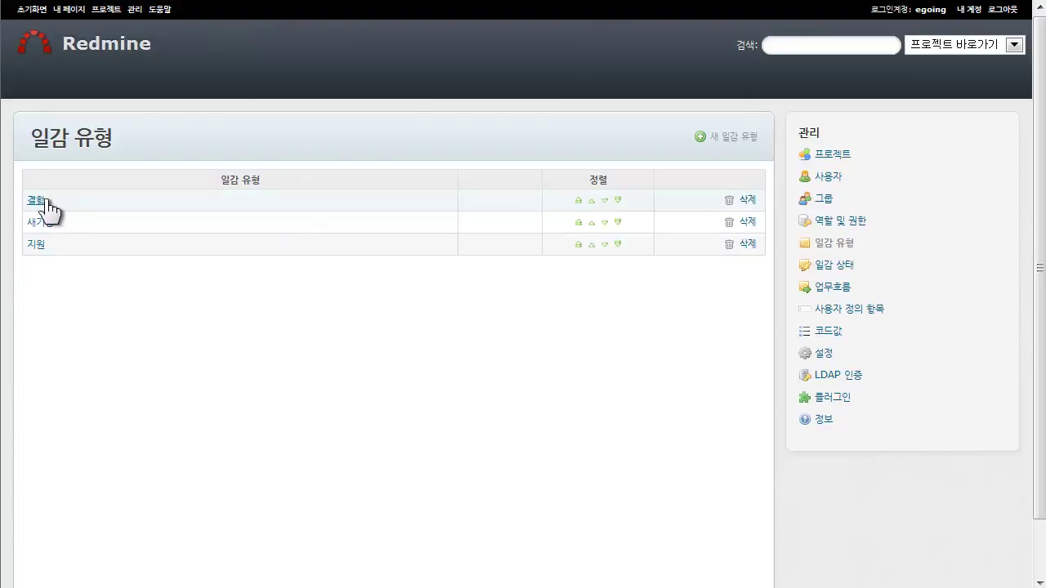
Open the 결함 issue type in administration and exclude the 생활표현 project from it
left_click(41, 201)
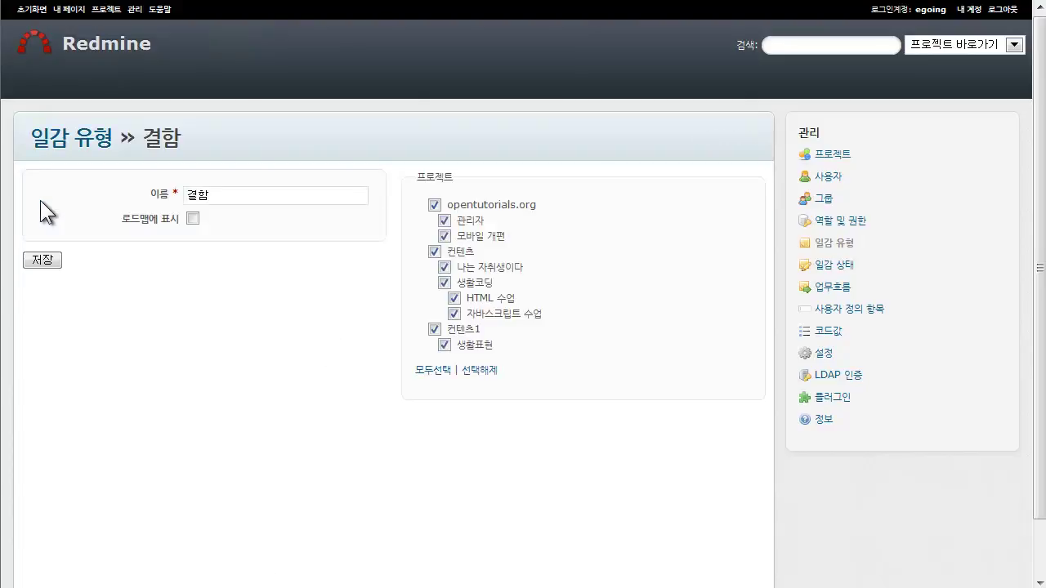
left_click(230, 201)
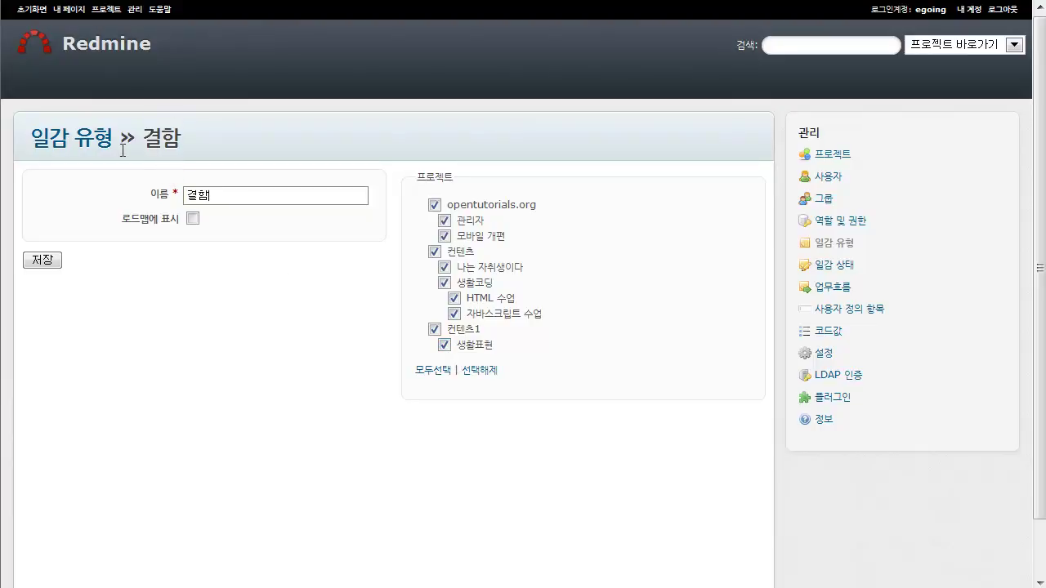
left_click(443, 345)
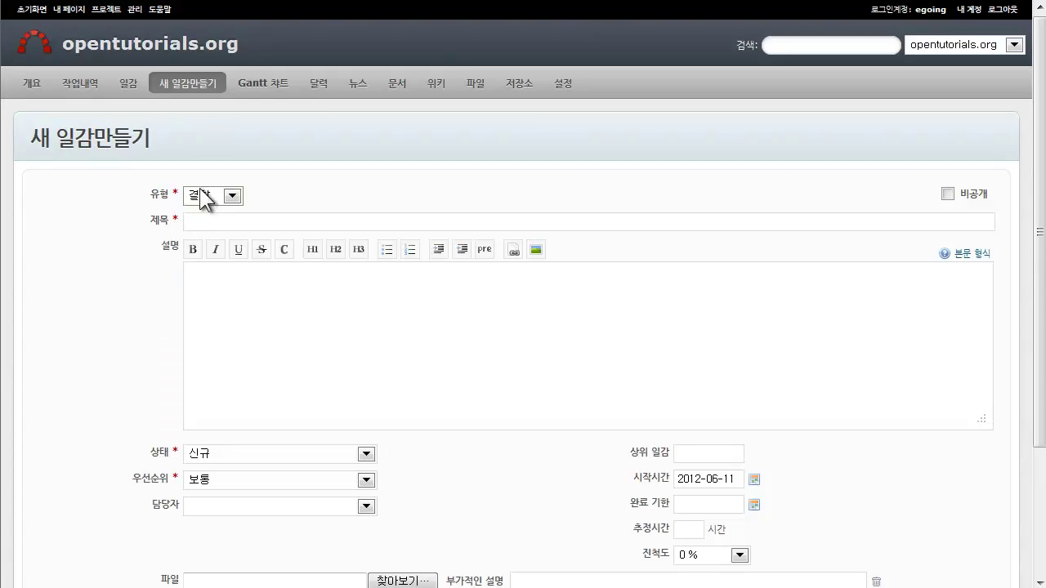
Review the 유형 choices in the opentutorials.org new issue form, keeping 결함 selected
left_click(205, 197)
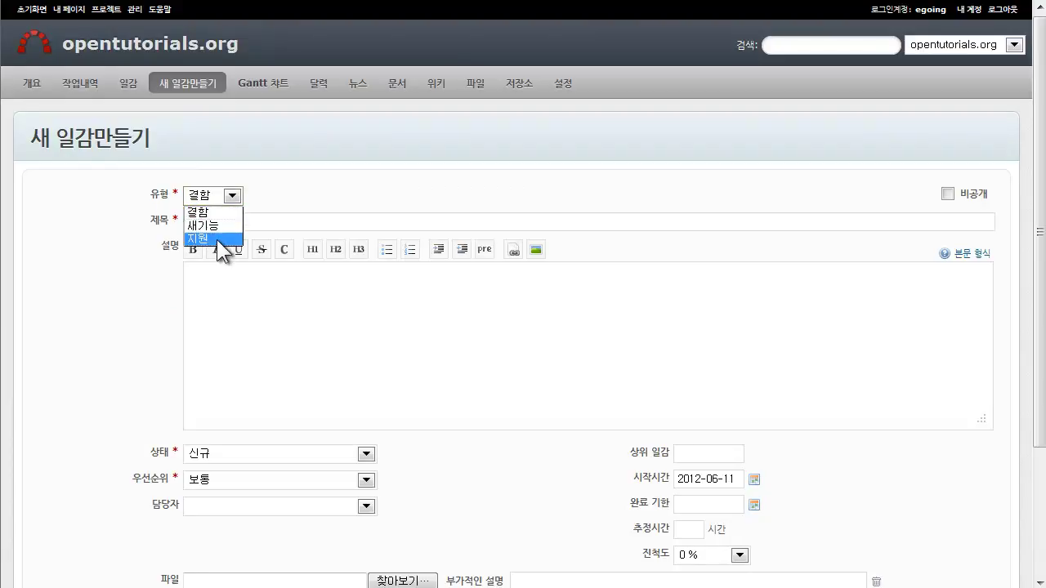
left_click(200, 213)
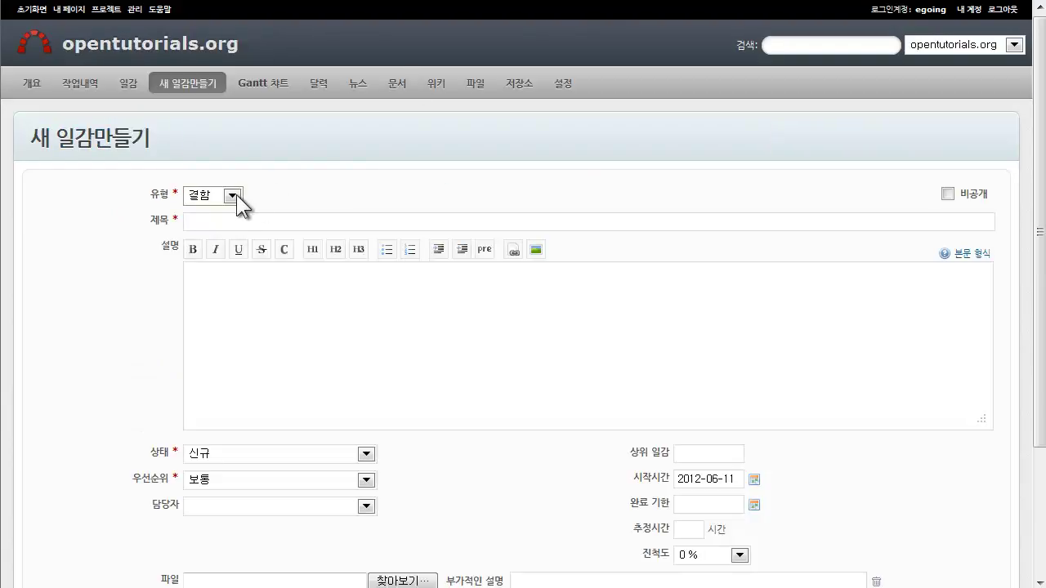
left_click(233, 195)
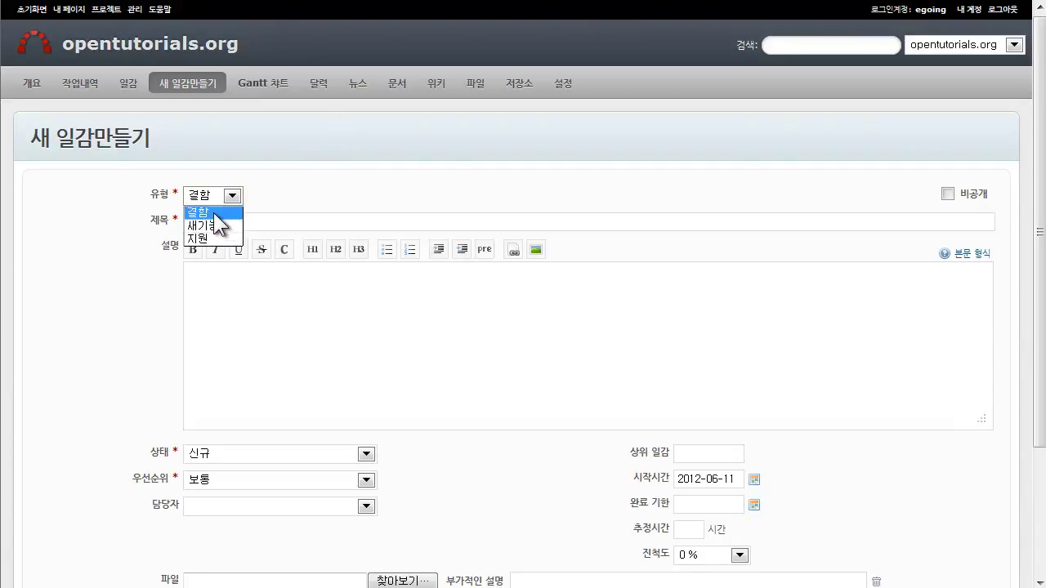
left_click(369, 159)
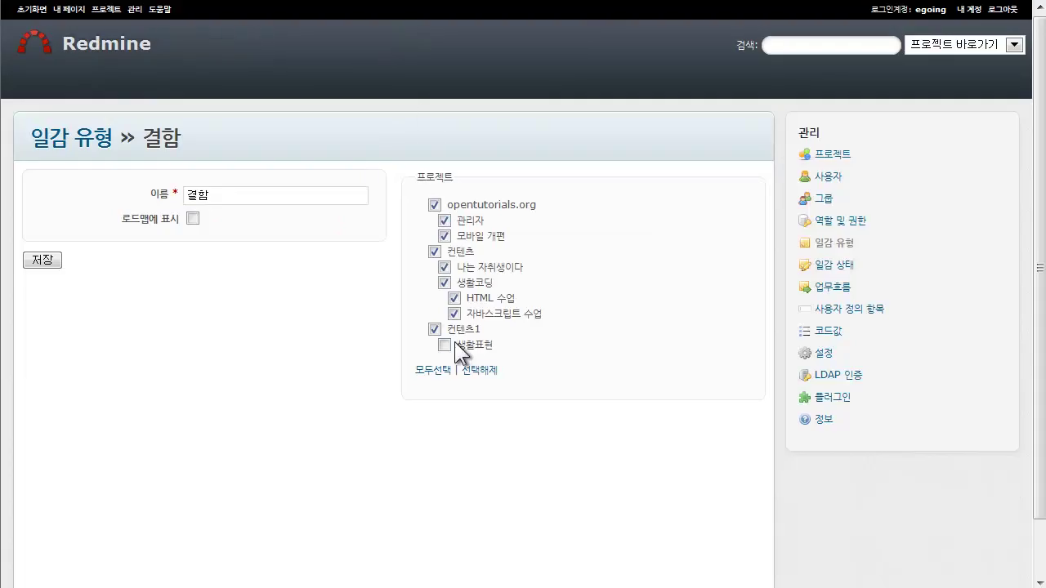
Leave the 결함 issue type without saving and start a new issue type named 회의
right_click(259, 307)
left_click(325, 317)
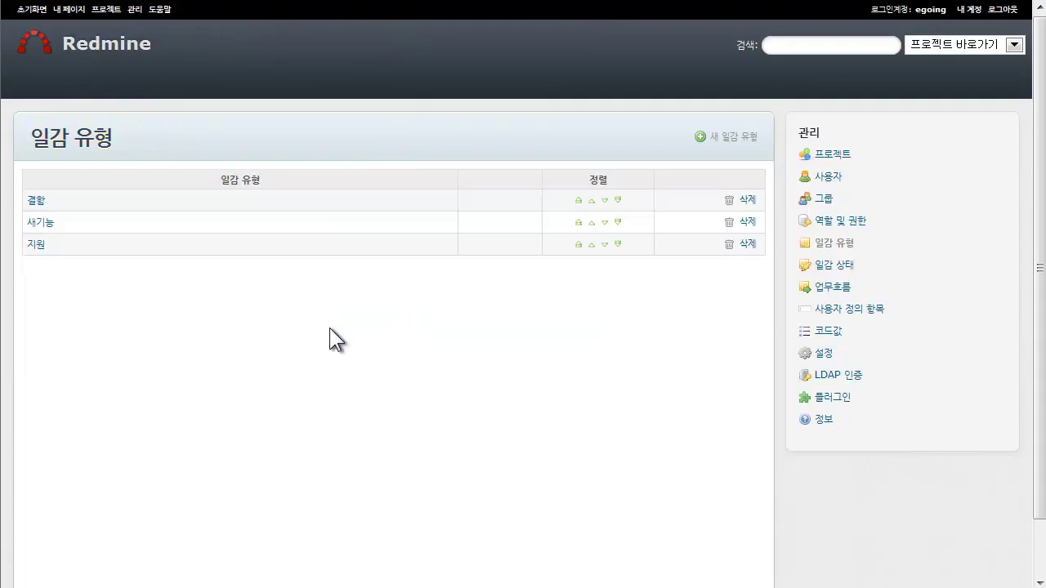
left_click(744, 137)
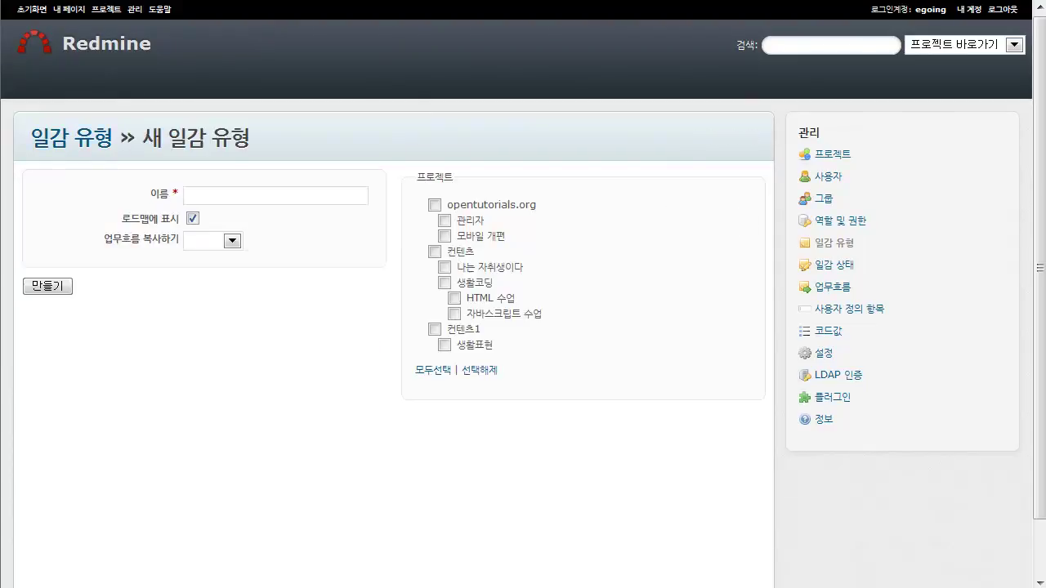
left_click(300, 195)
type("ghl")
key("BackSpace")
key("BackSpace")
key("BackSpace")
type("회의")
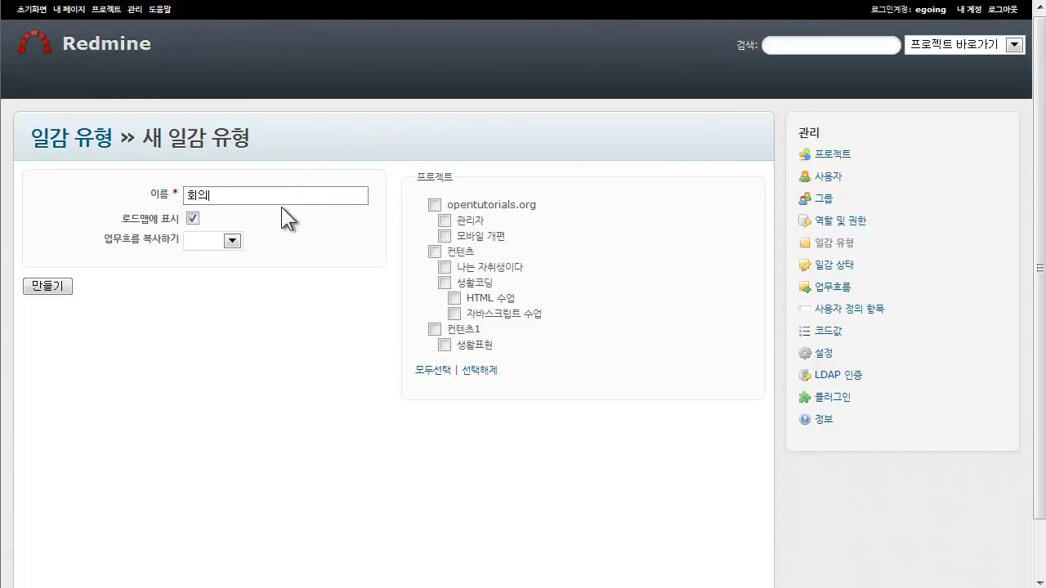
Leave the workflow copy source empty, enable 회의 for opentutorials.org, 관리자 and 모바일 개편, and create the issue type
left_click(232, 241)
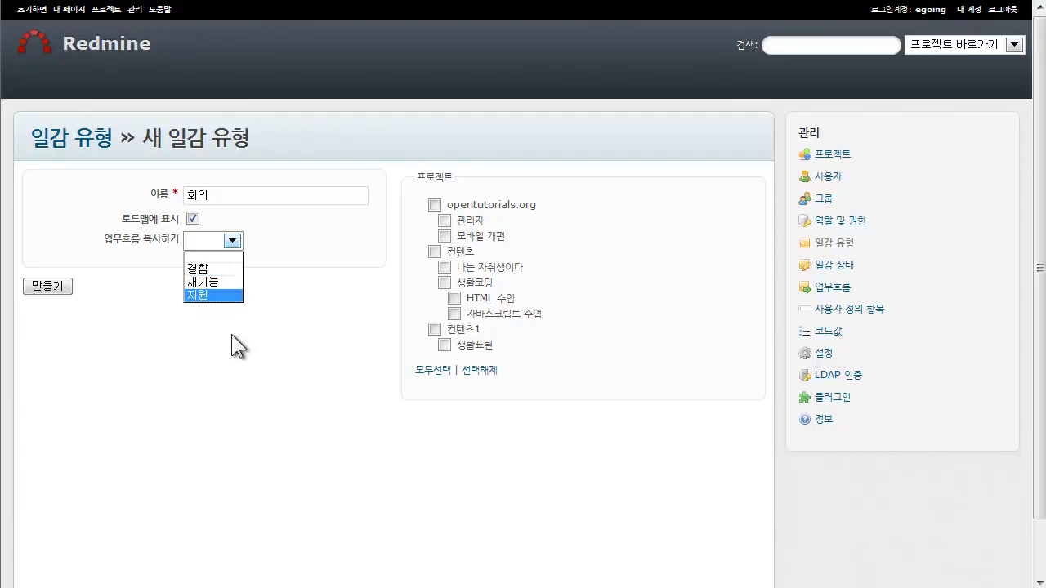
left_click(288, 245)
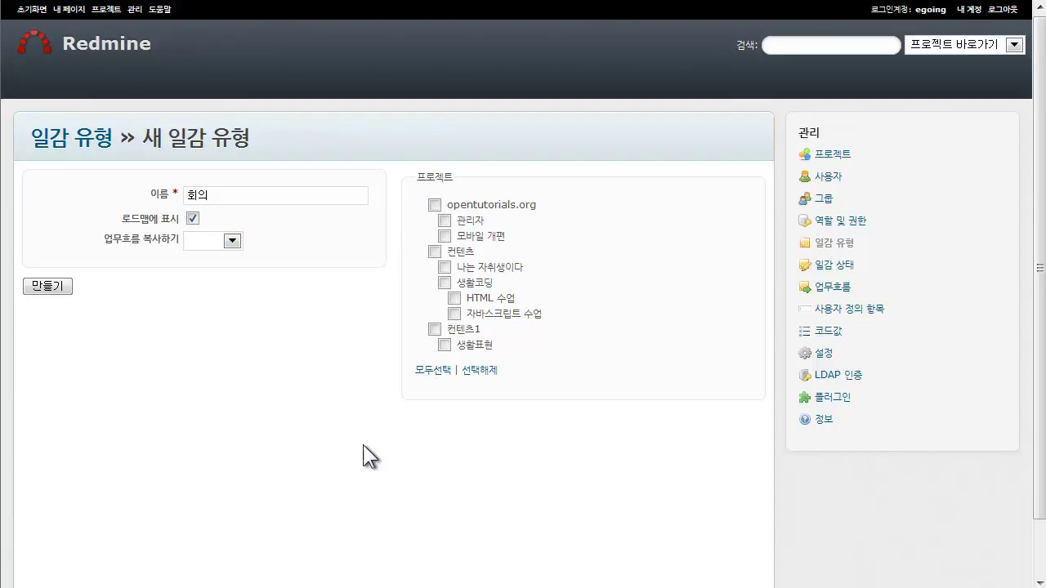
left_click(444, 220)
left_click(445, 236)
left_click(36, 286)
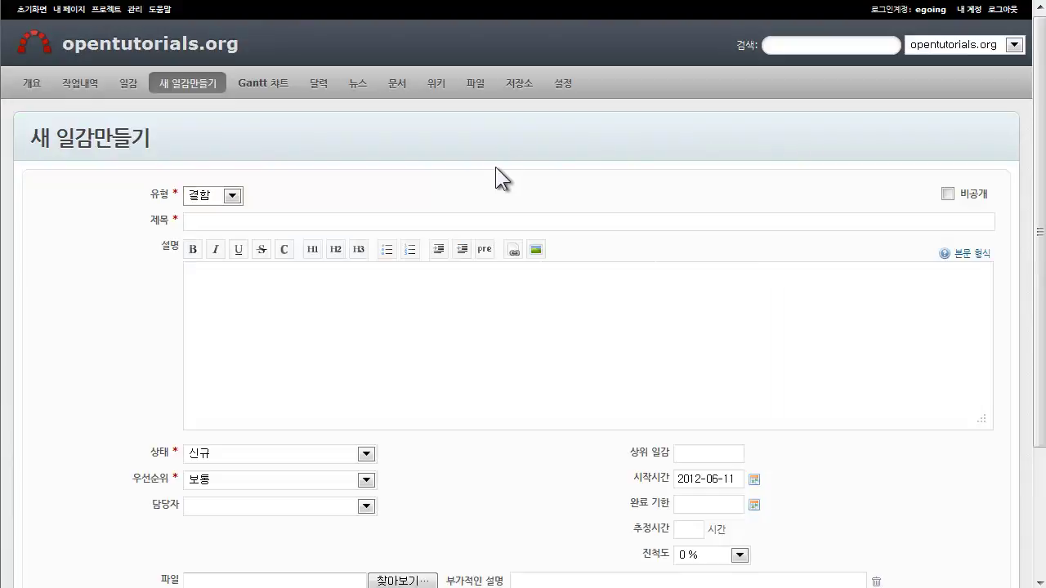
Choose 회의 as the type in the opentutorials.org new issue form and review the list of types
left_click(232, 197)
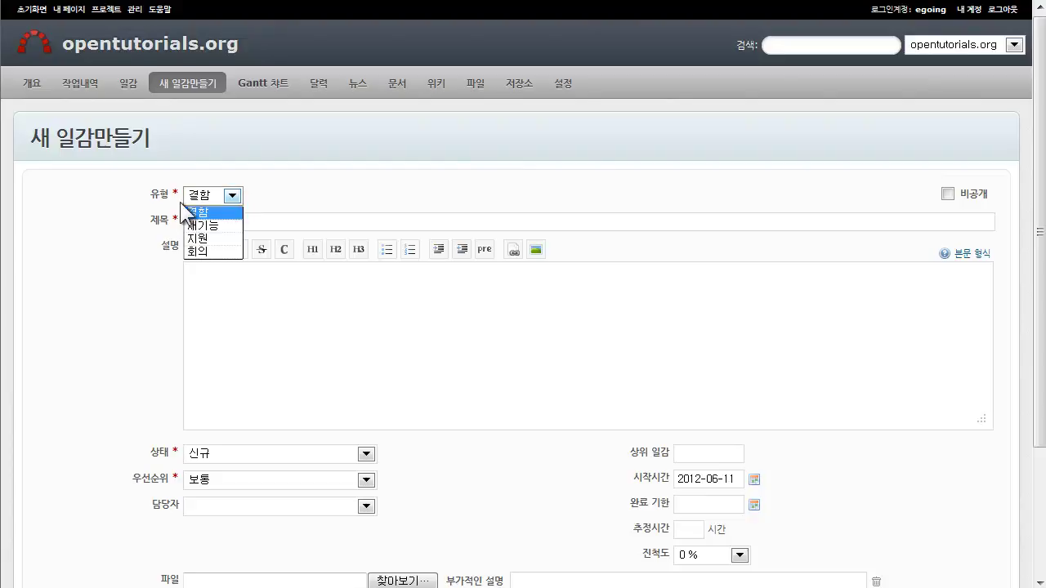
left_click(211, 250)
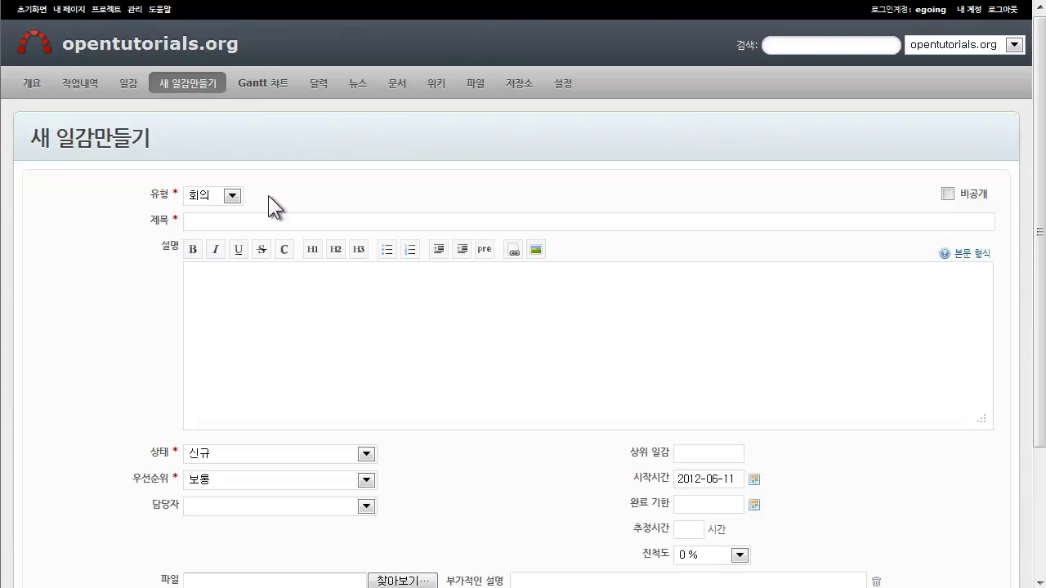
left_click(232, 196)
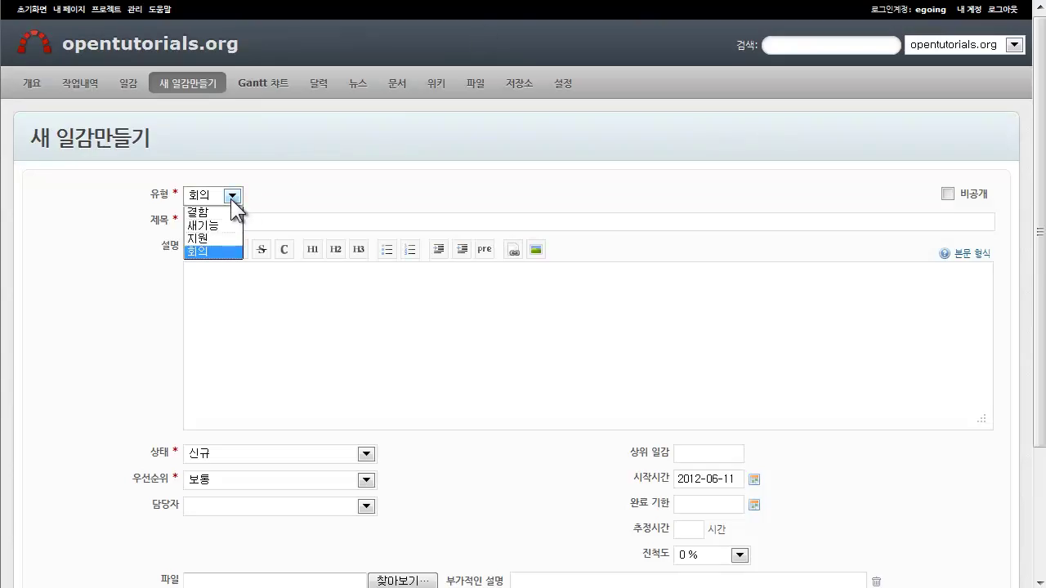
left_click(359, 172)
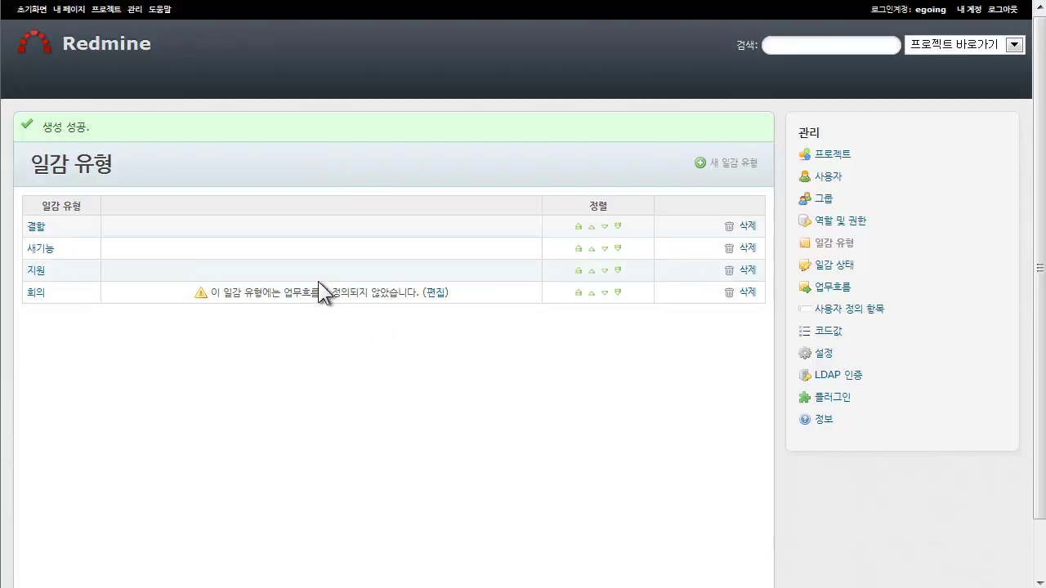
Open the workflow (업무흐름) of the 관리자 role and the 결함 issue type for editing
left_click(826, 288)
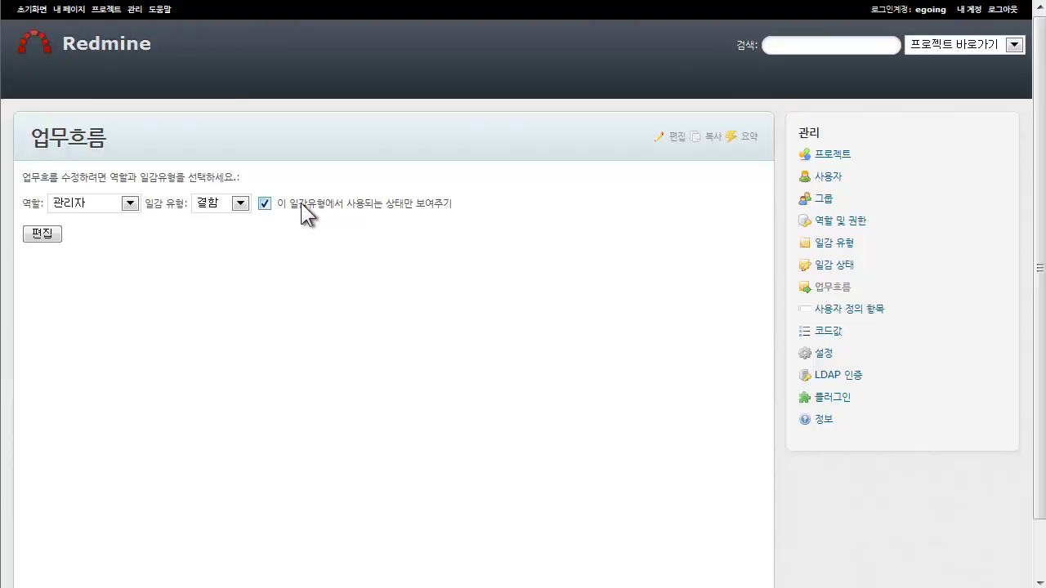
left_click(41, 235)
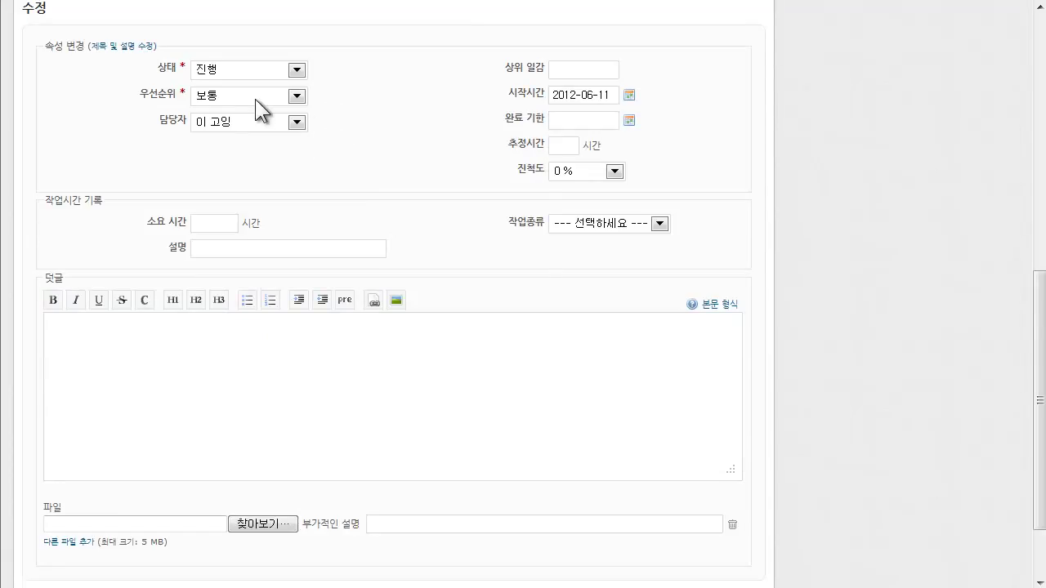
Examine the existing issue's details and history, and the type choices in a fresh new issue form
scroll(255, 99, "up", 6)
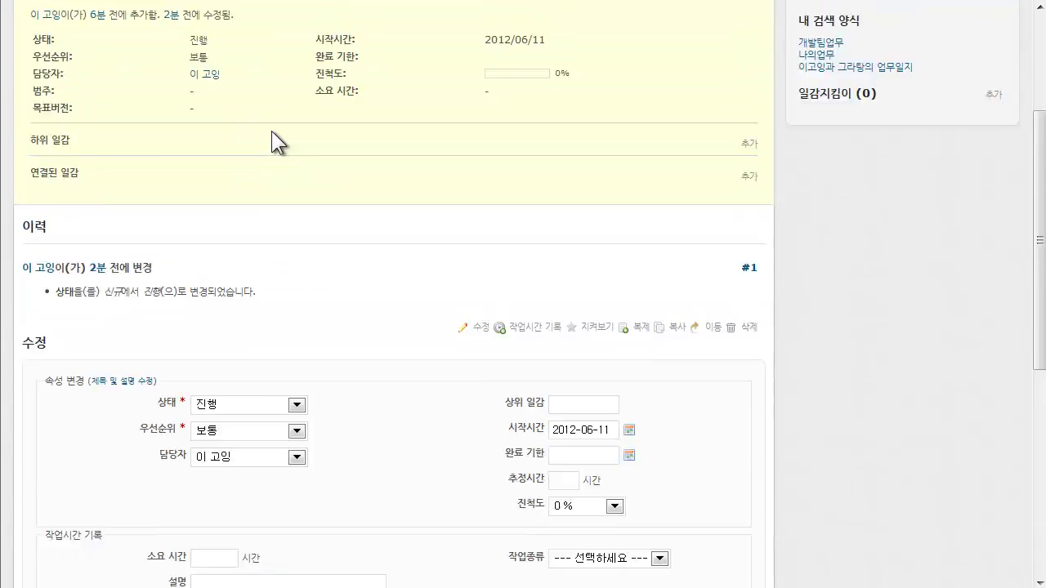
left_click(195, 90)
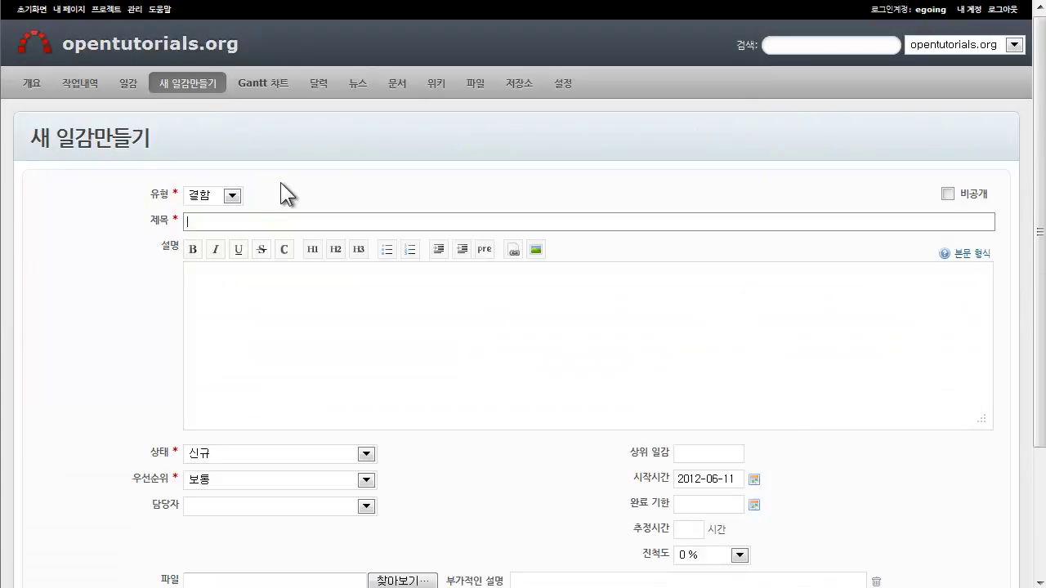
left_click(204, 203)
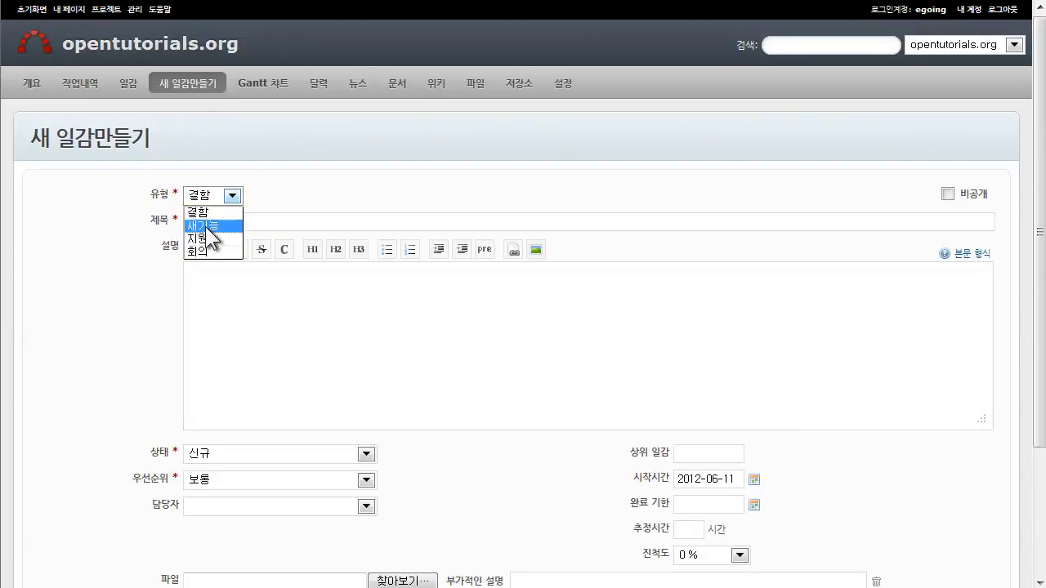
left_click(365, 123)
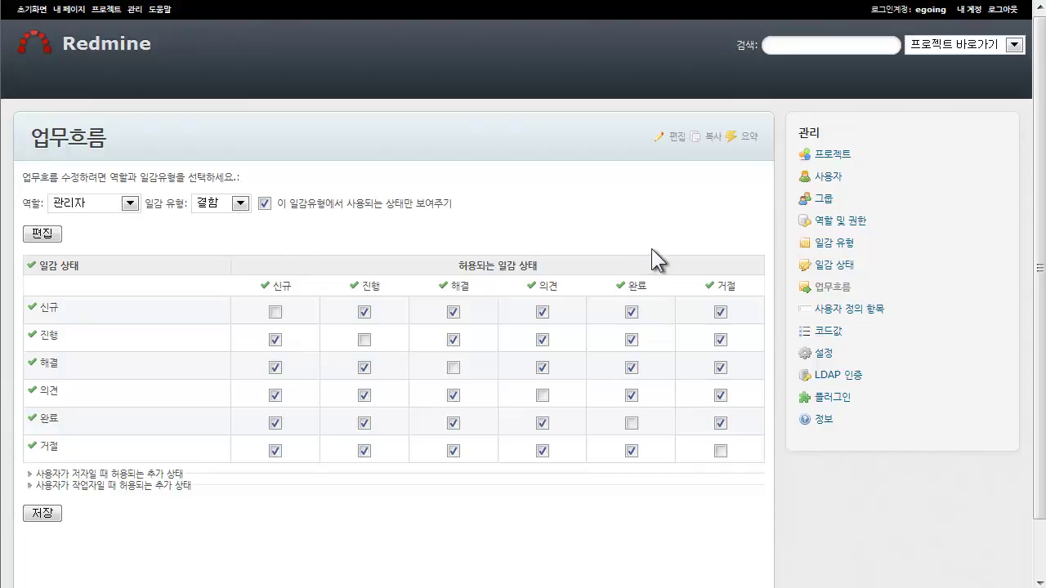
Open the roles and permissions administration and view the settings of the 관리자 role
left_click(858, 229)
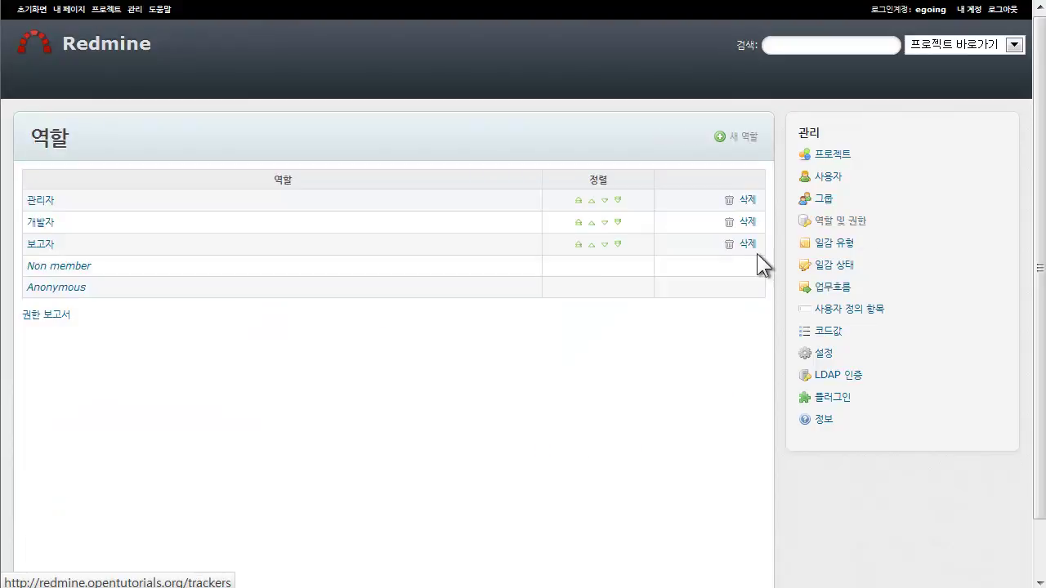
left_click(48, 210)
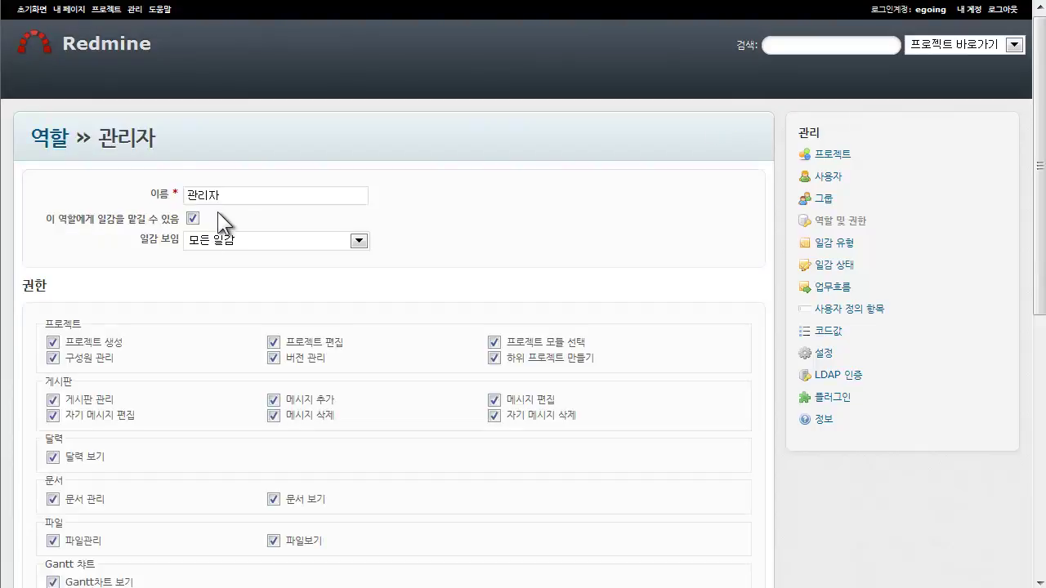
Review the project, board and issue-tracking permissions of the 관리자 role
scroll(218, 211, "down", 4)
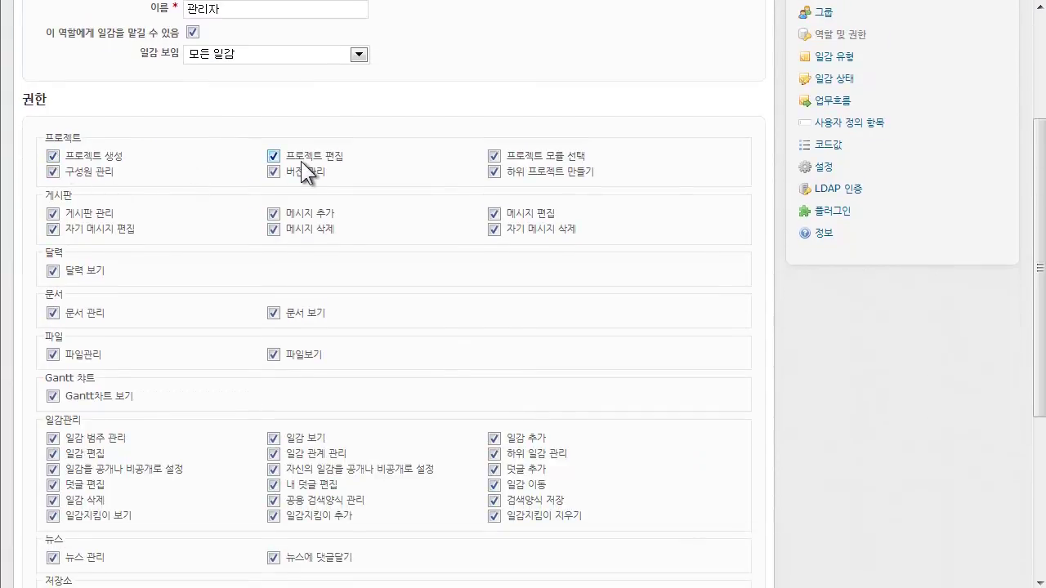
scroll(516, 156, "up", 1)
scroll(515, 156, "up", 3)
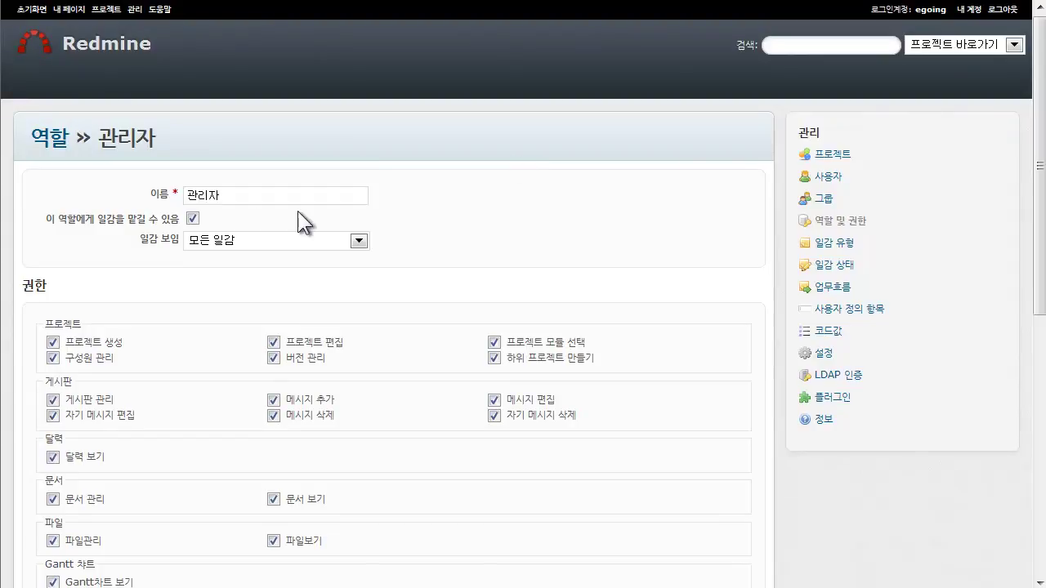
Return to the role list, open the 개발자 role and review its permissions
right_click(575, 199)
left_click(602, 206)
left_click(41, 223)
scroll(143, 269, "down", 3)
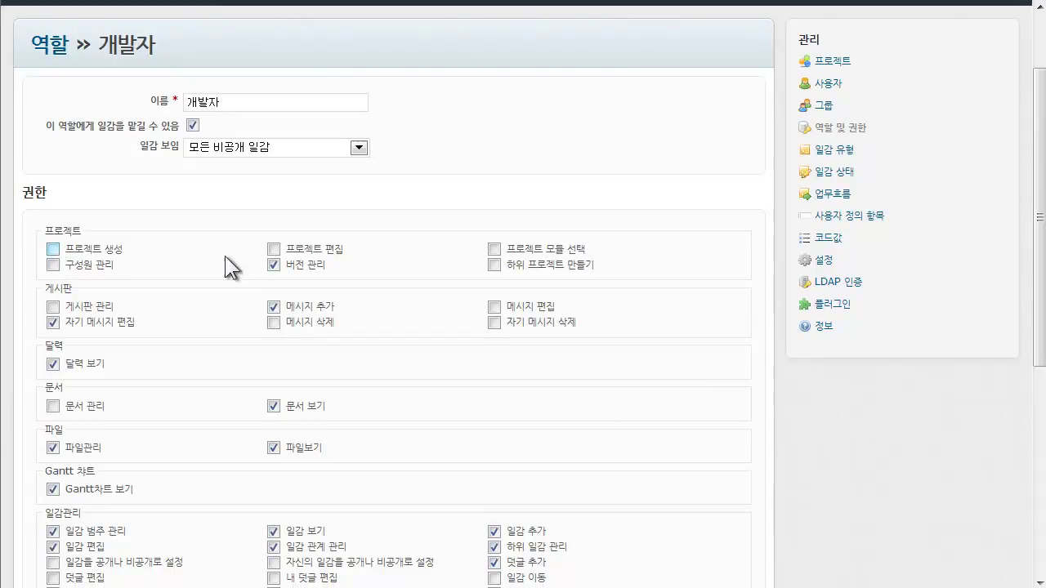
left_click(274, 265)
scroll(294, 238, "up", 3)
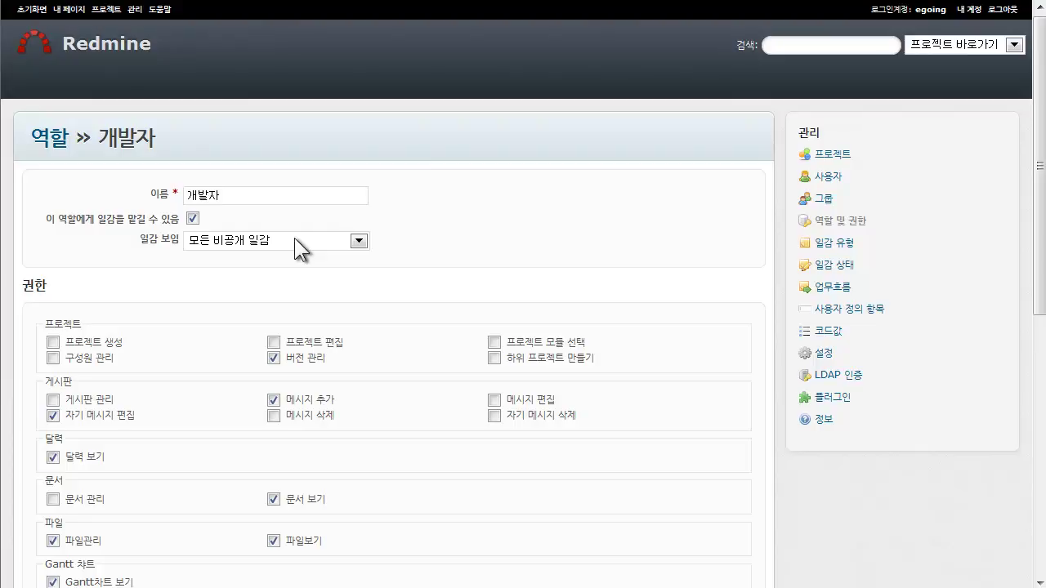
Open the workflow (업무흐름) administration and load the transition table for the 관리자 role and the 결함 issue type
right_click(562, 161)
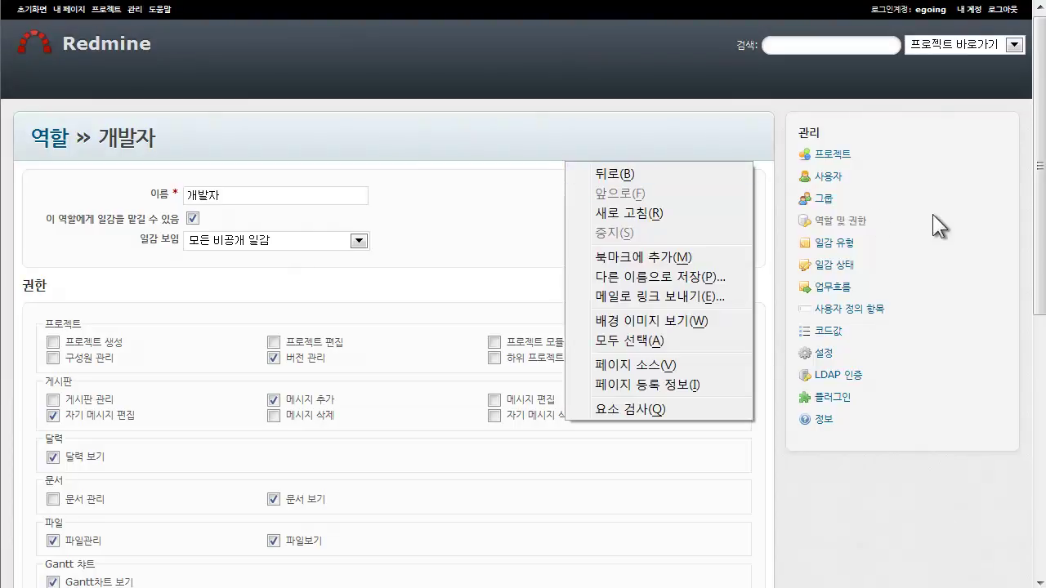
left_click(854, 280)
left_click(844, 286)
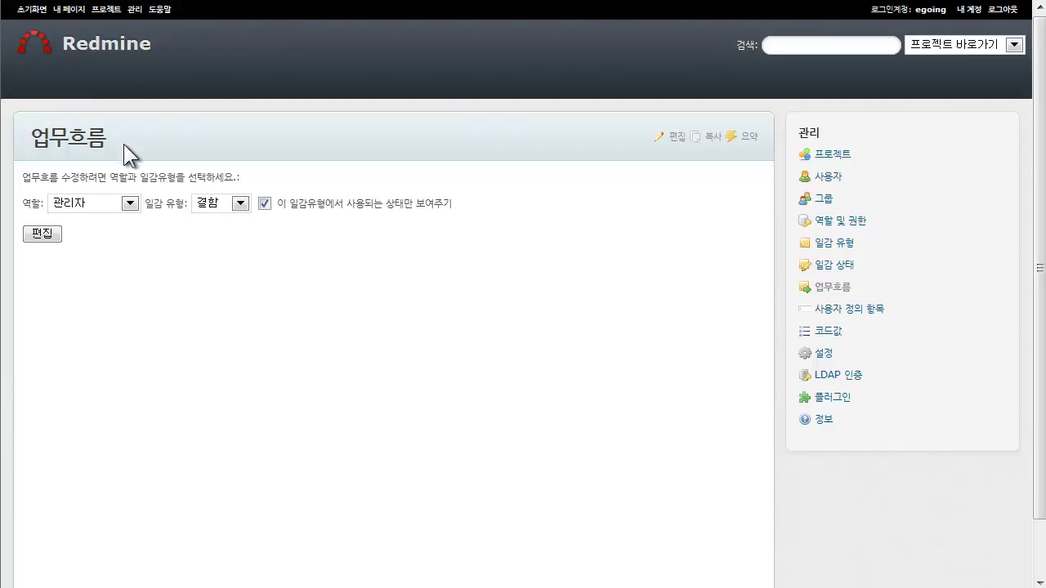
left_click(39, 234)
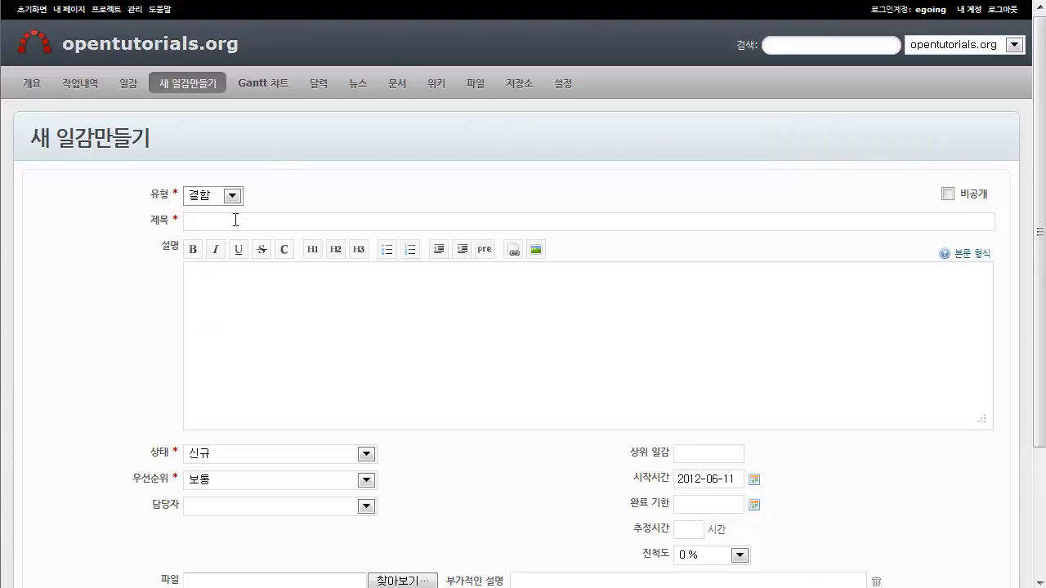
Examine the status (상태) choices for a 결함 issue in the opentutorials.org new issue form
scroll(226, 307, "down", 3)
scroll(227, 315, "up", 3)
left_click(213, 454)
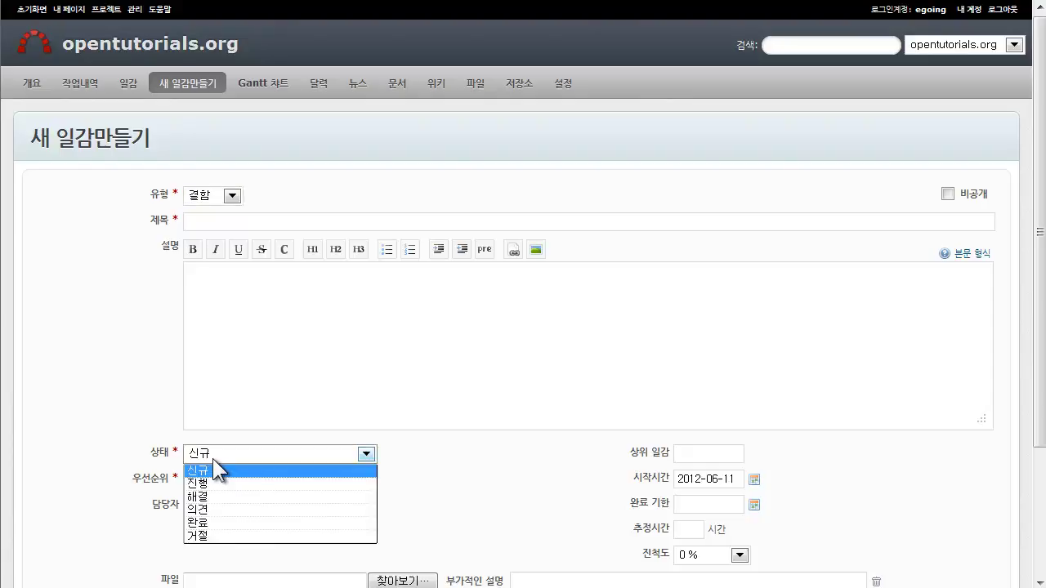
left_click(213, 459)
left_click(218, 458)
left_click(226, 457)
left_click(247, 455)
left_click(282, 426)
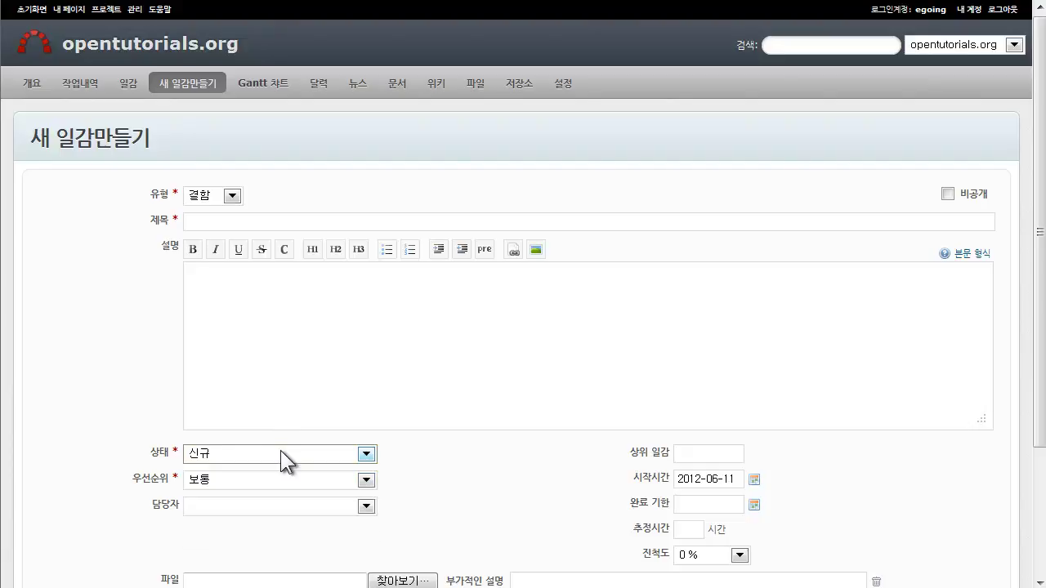
left_click(280, 454)
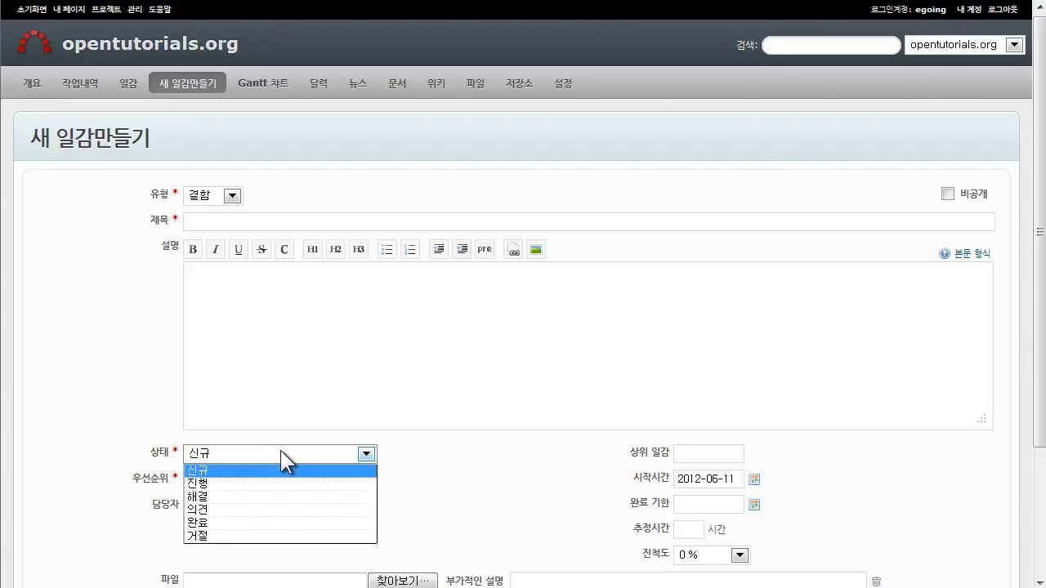
left_click(281, 452)
Open issue #49 디자인개선 for editing from the project's issue list and view its status choices
left_click(140, 84)
left_click(219, 298)
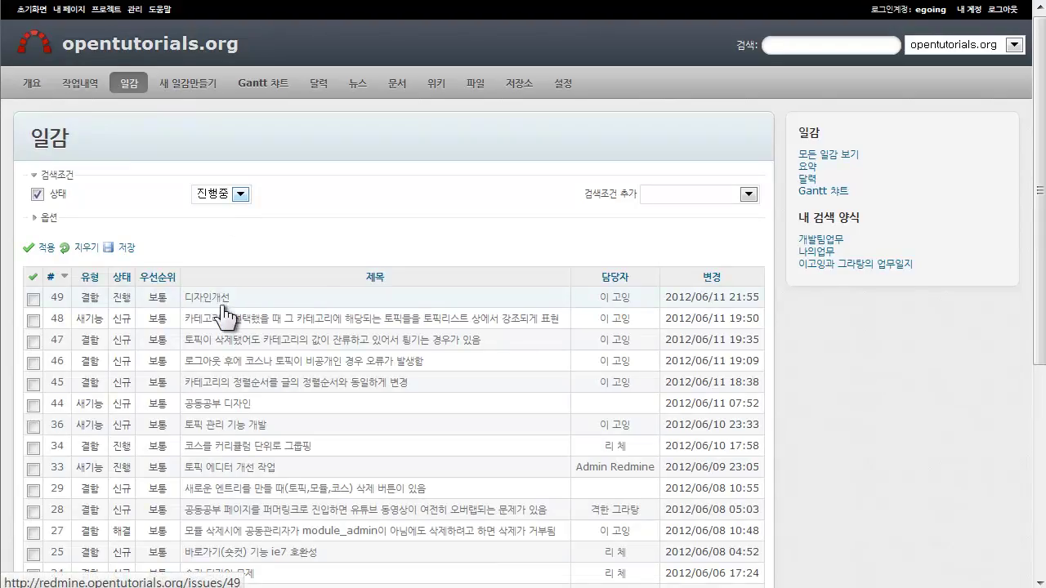
left_click(476, 137)
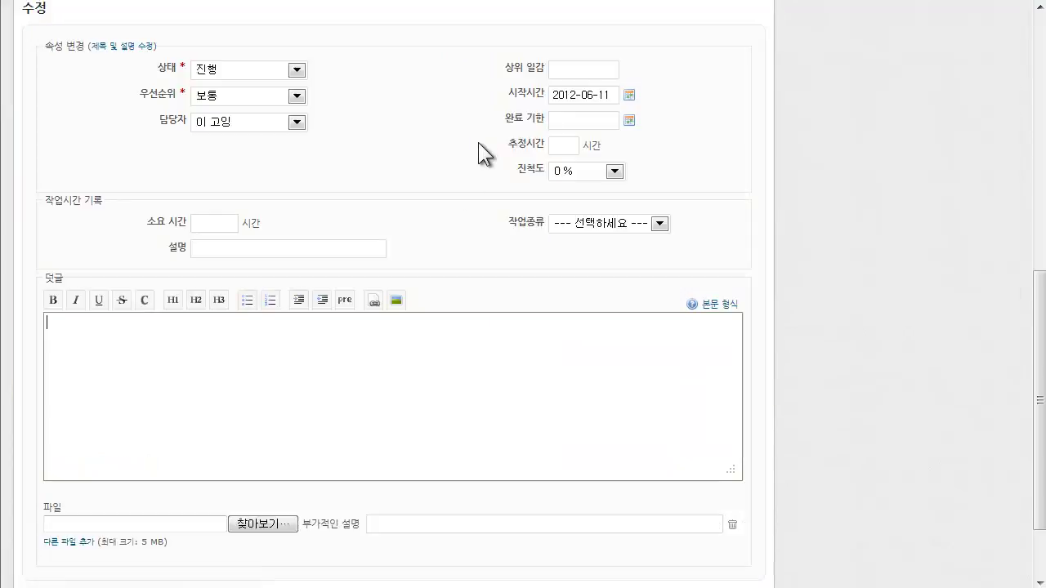
scroll(127, 281, "up", 1)
scroll(180, 237, "up", 1)
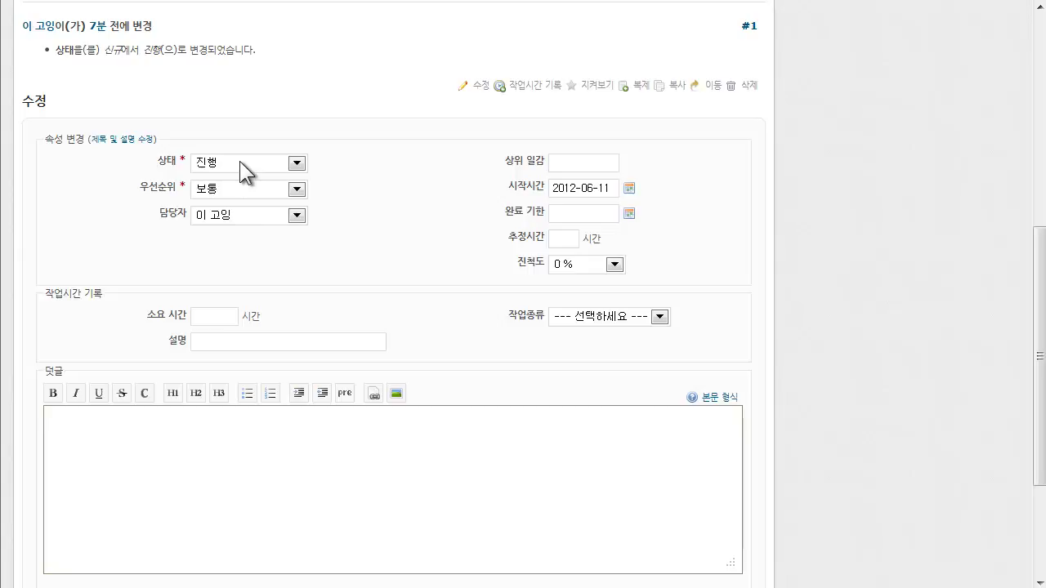
left_click(239, 161)
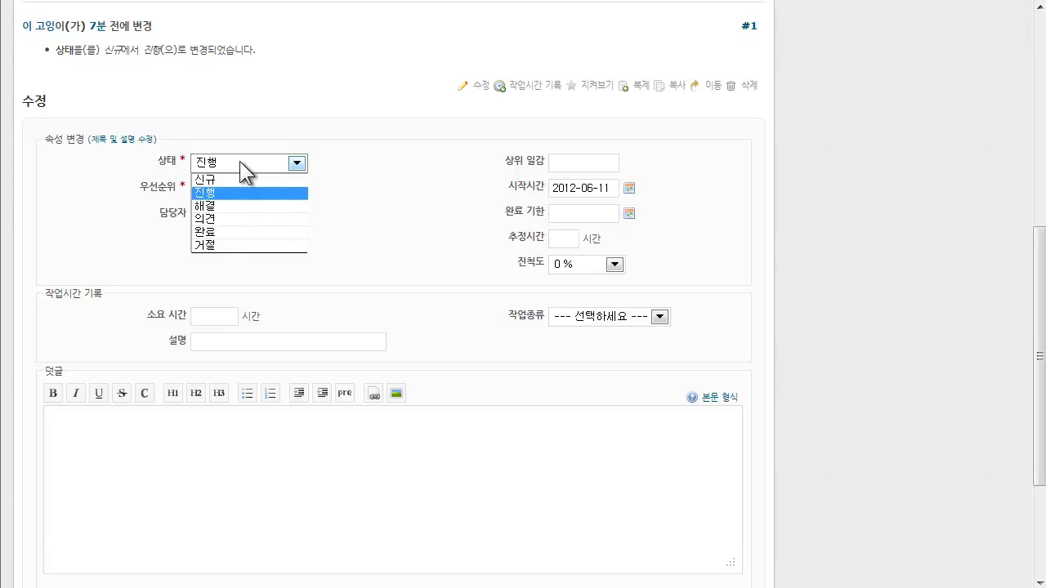
left_click(240, 161)
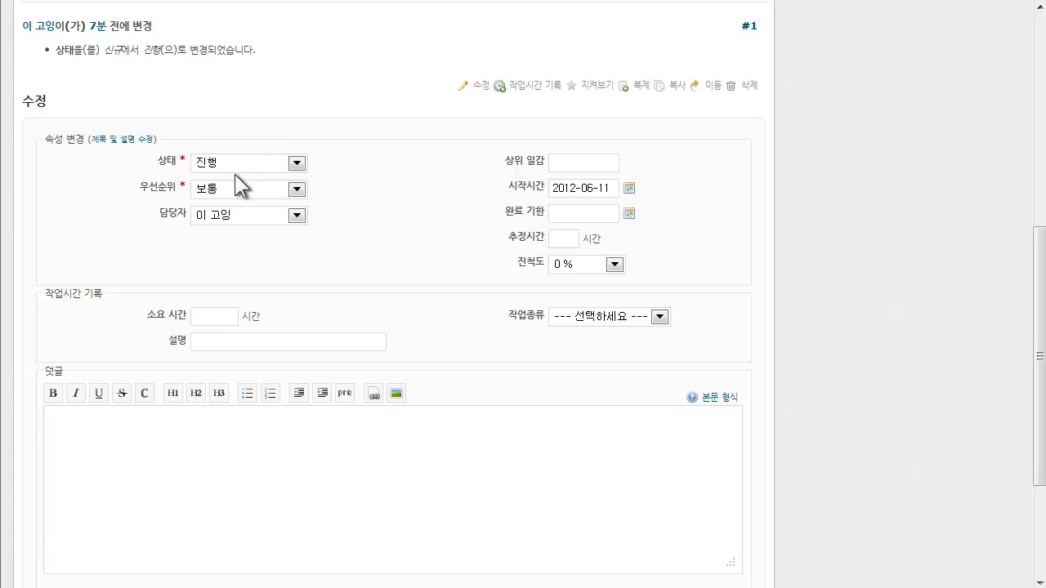
Review issue #49's details and history, and reselect 진행 in its status choices
scroll(230, 168, "up", 3)
scroll(231, 168, "up", 2)
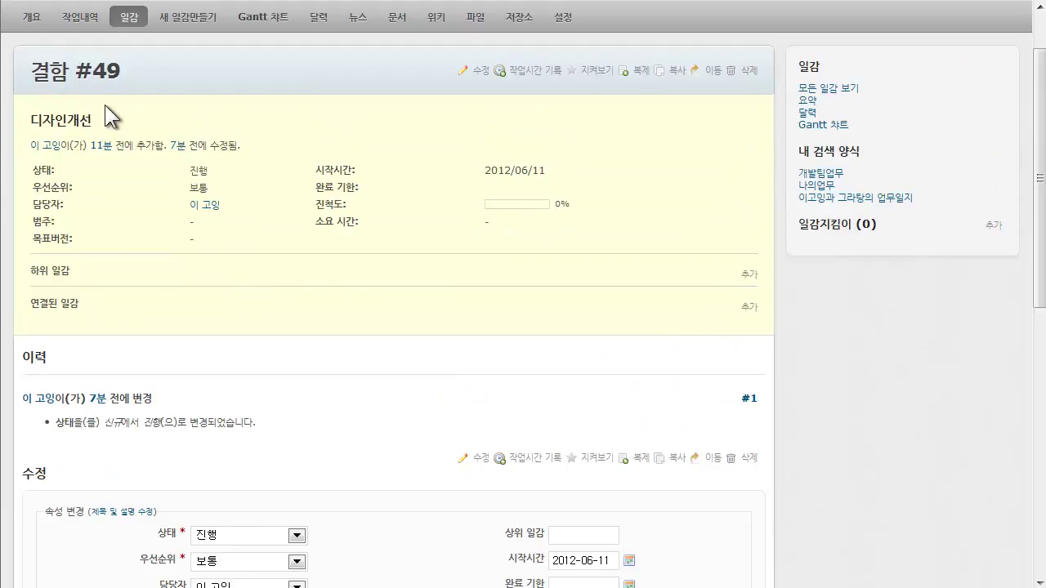
scroll(217, 160, "down", 1)
scroll(217, 160, "down", 1)
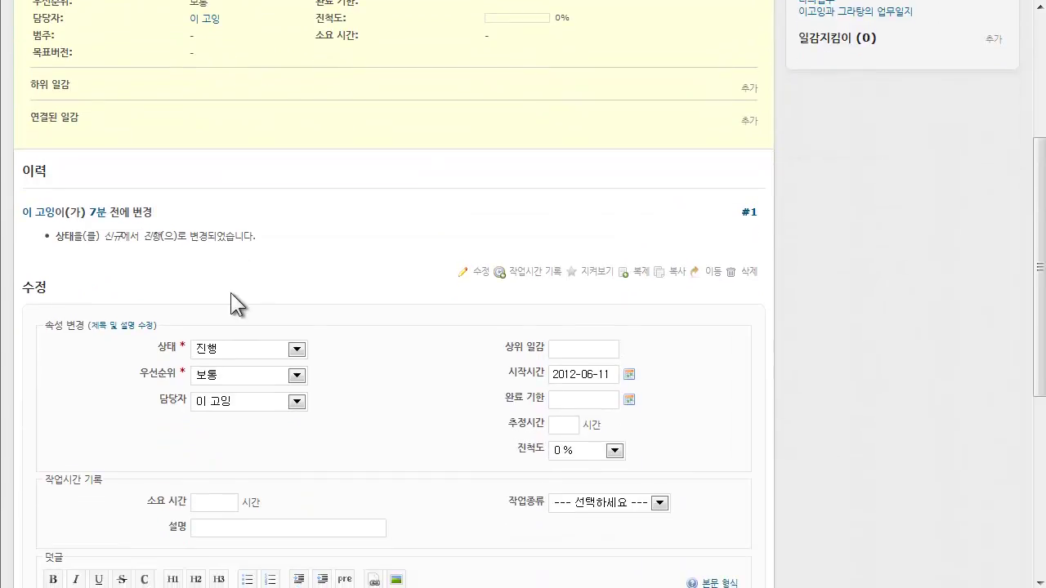
left_click(226, 352)
left_click(231, 379)
left_click(228, 351)
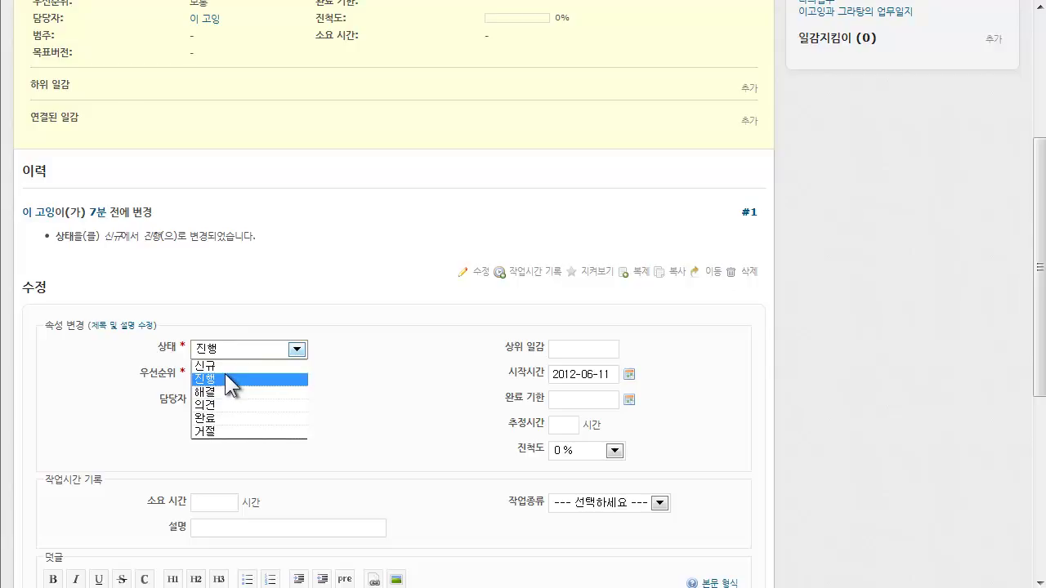
left_click(231, 379)
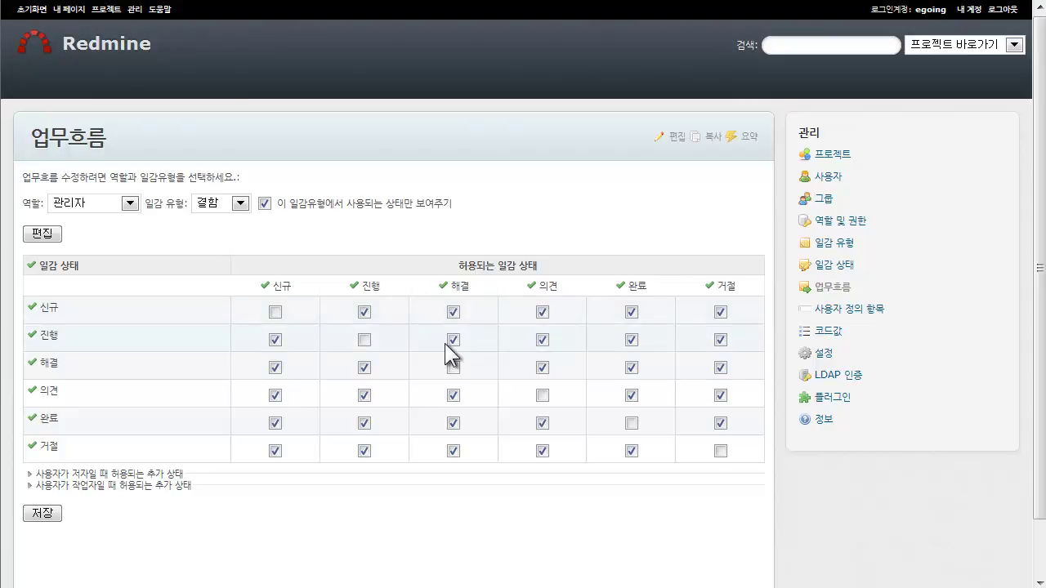
Disallow the transitions from 진행 to 해결, 의견, 완료 and 거절 in the 관리자 workflow for 결함, and save
left_click(542, 340)
left_click(631, 340)
left_click(720, 340)
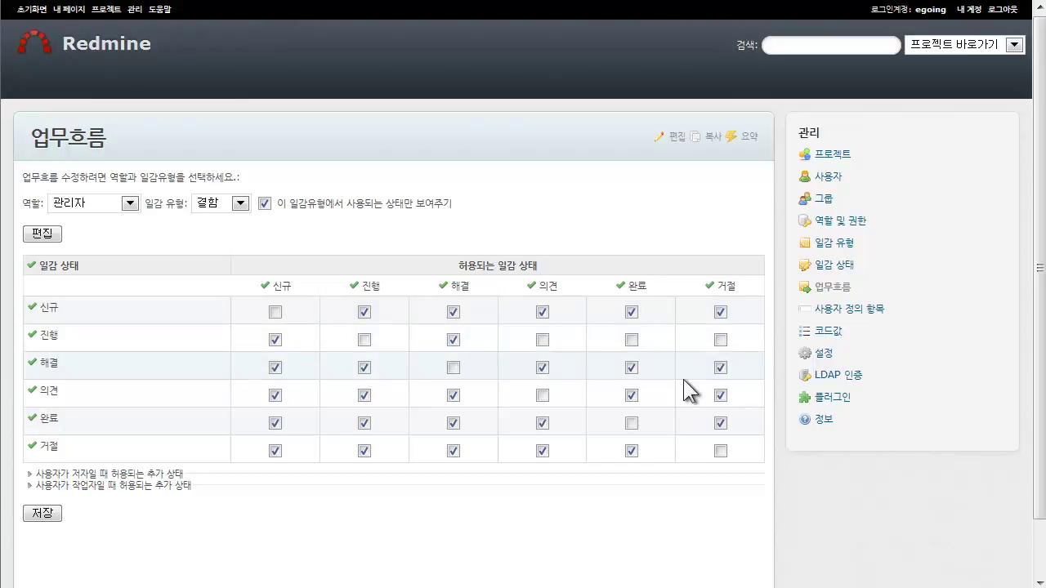
left_click(454, 340)
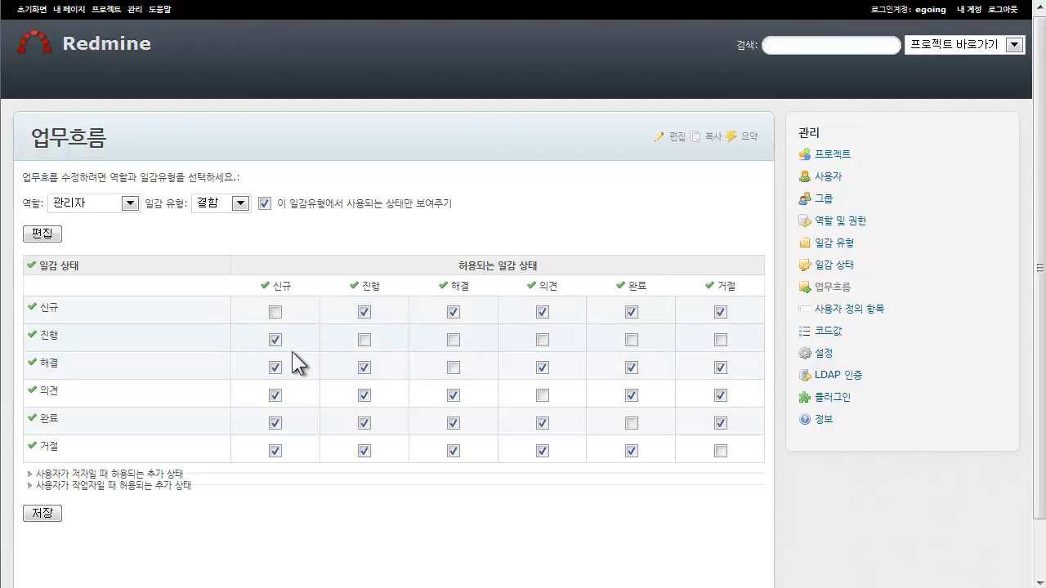
left_click(43, 515)
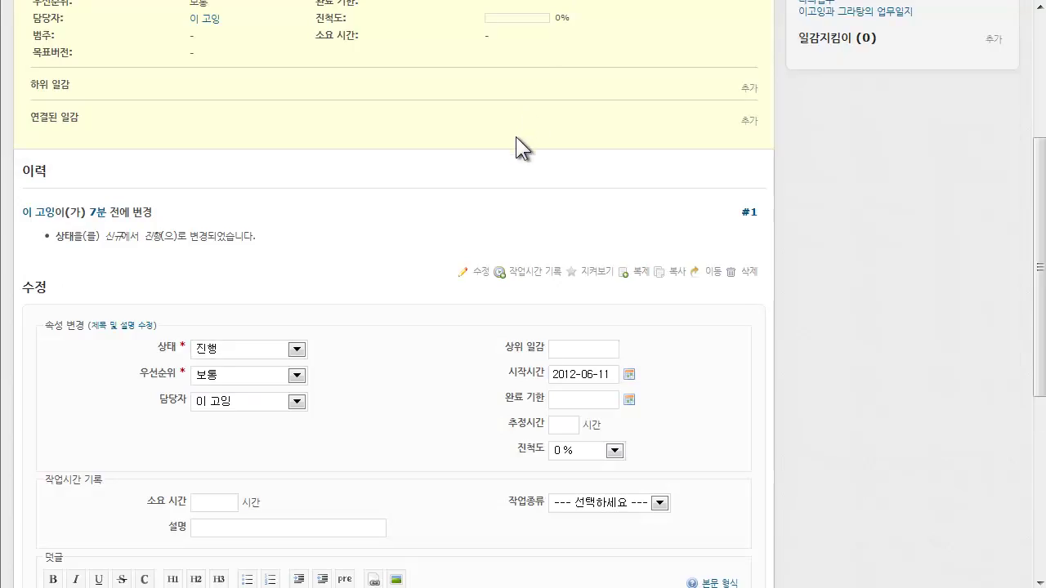
Reload issue #49, open its edit form and check which statuses can be chosen from 진행
key("F5")
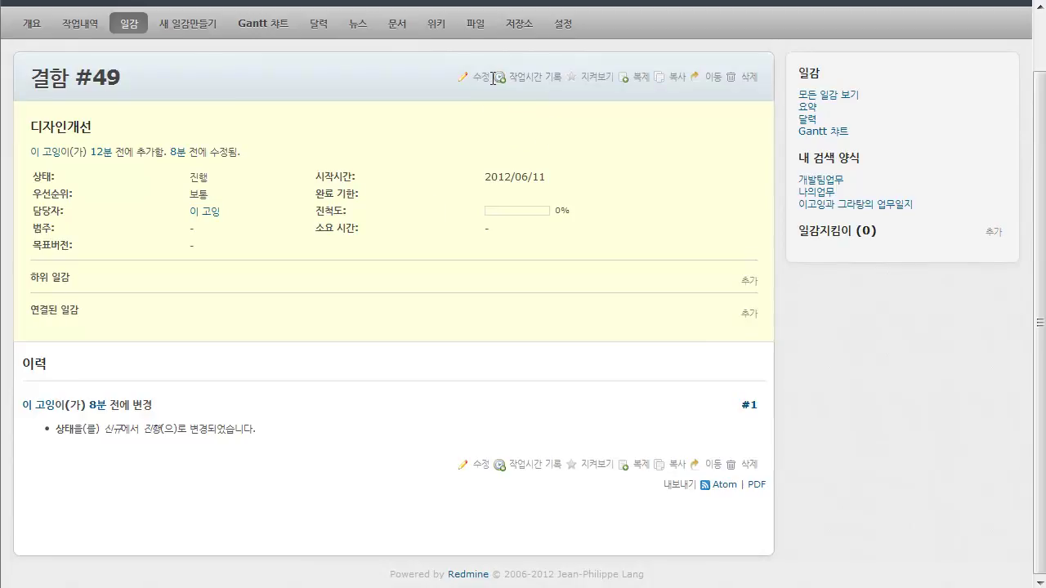
left_click(496, 81)
scroll(382, 224, "down", 2)
scroll(237, 319, "up", 3)
scroll(232, 311, "up", 2)
scroll(227, 231, "up", 1)
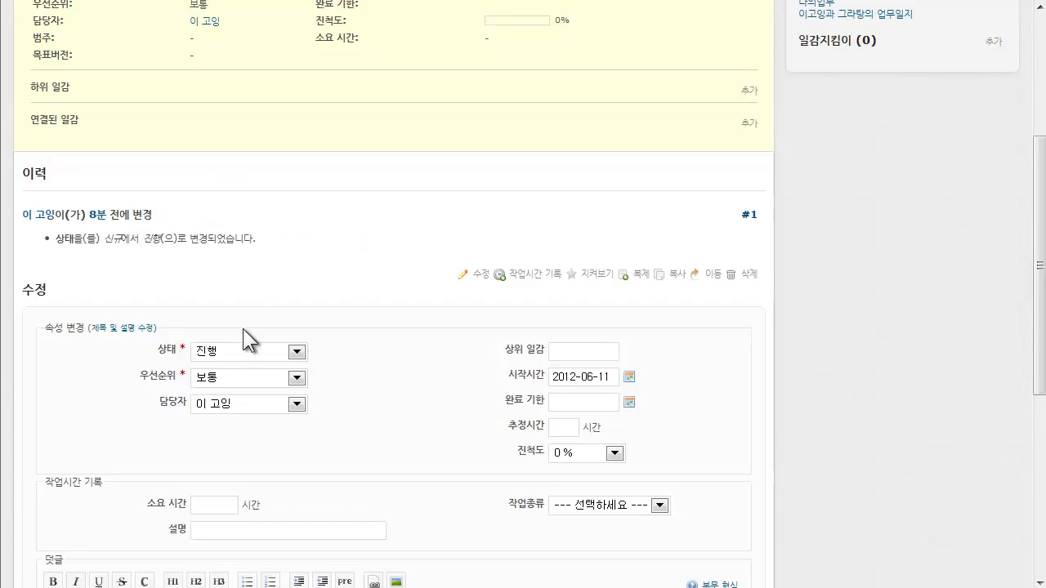
left_click(237, 347)
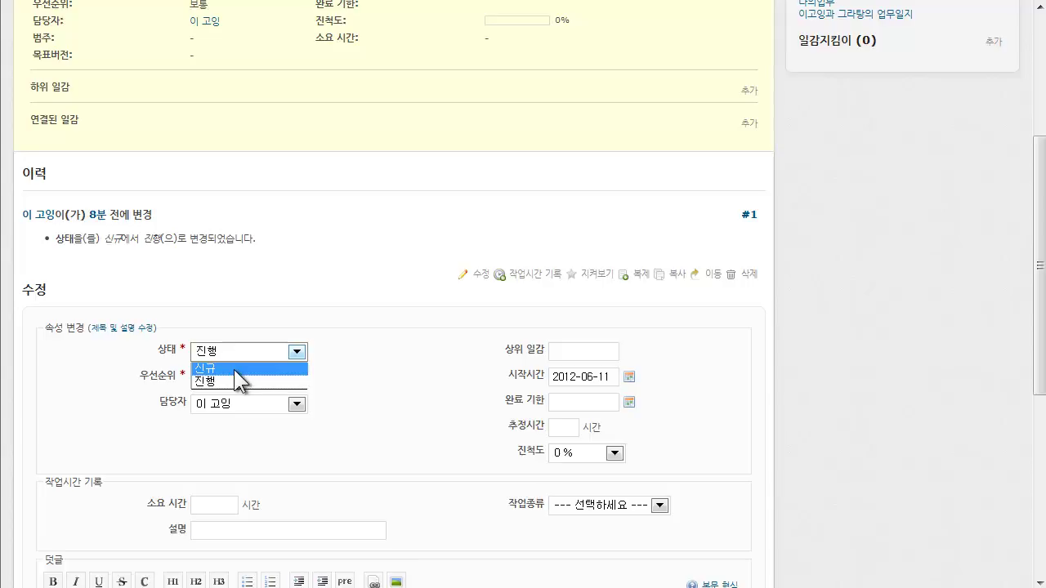
left_click(312, 295)
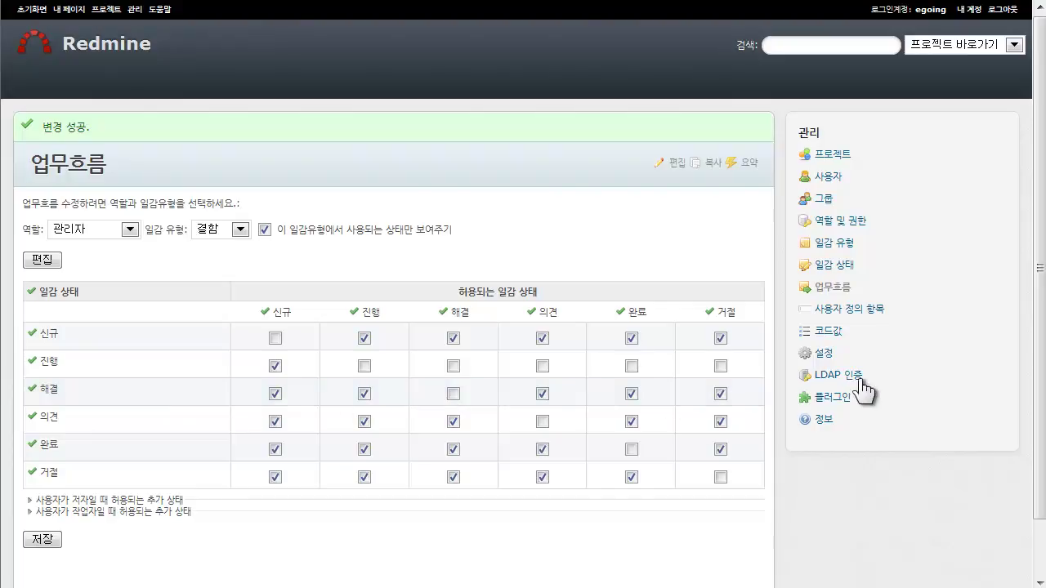
Allow the transitions from 진행 to 해결, 의견, 완료 and 거절 again in the 관리자 workflow for 결함, and save
left_click(720, 394)
left_click(720, 394)
left_click(720, 394)
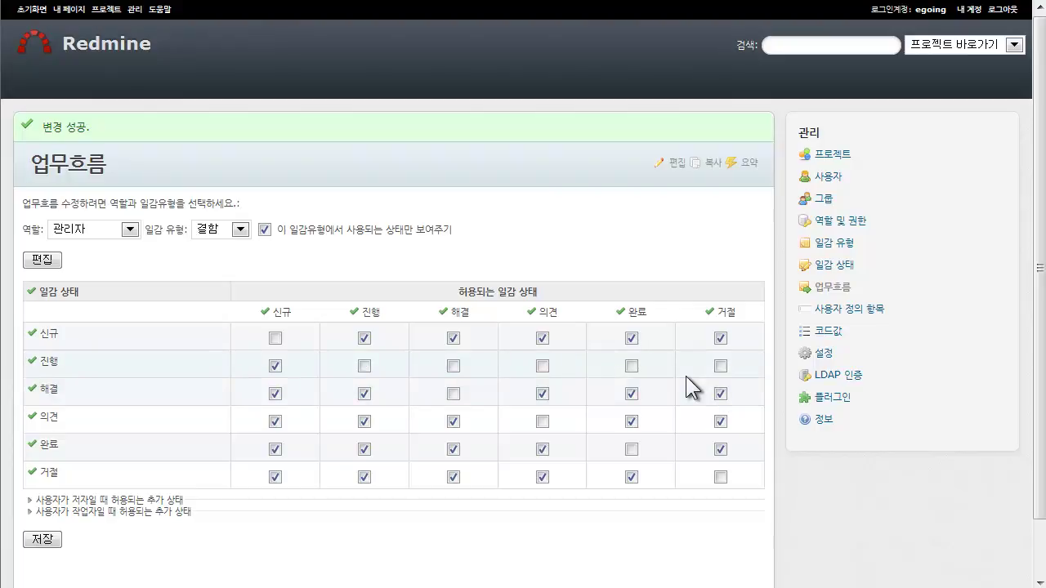
left_click(719, 366)
left_click(631, 366)
left_click(452, 367)
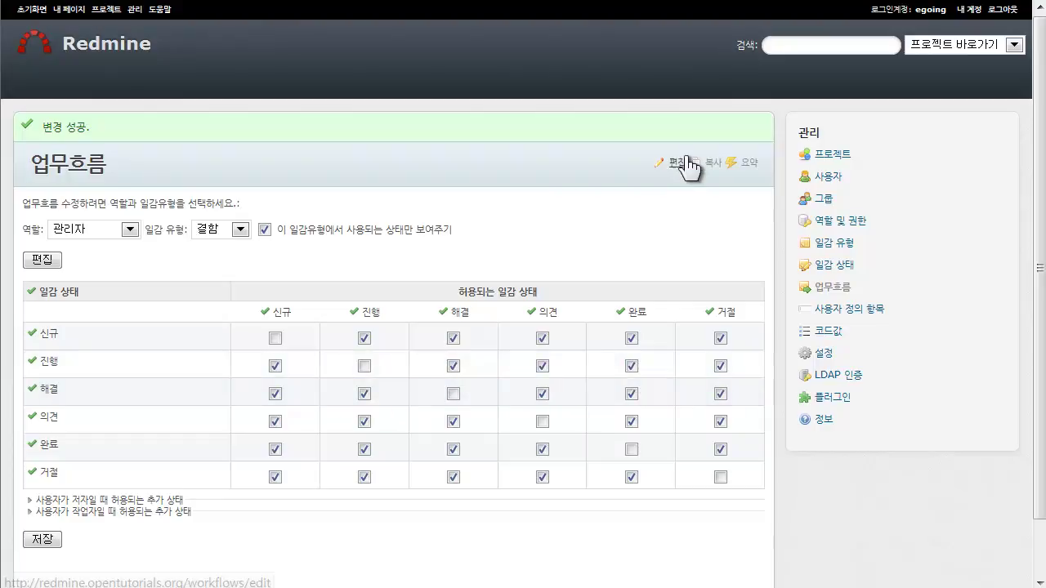
left_click(39, 541)
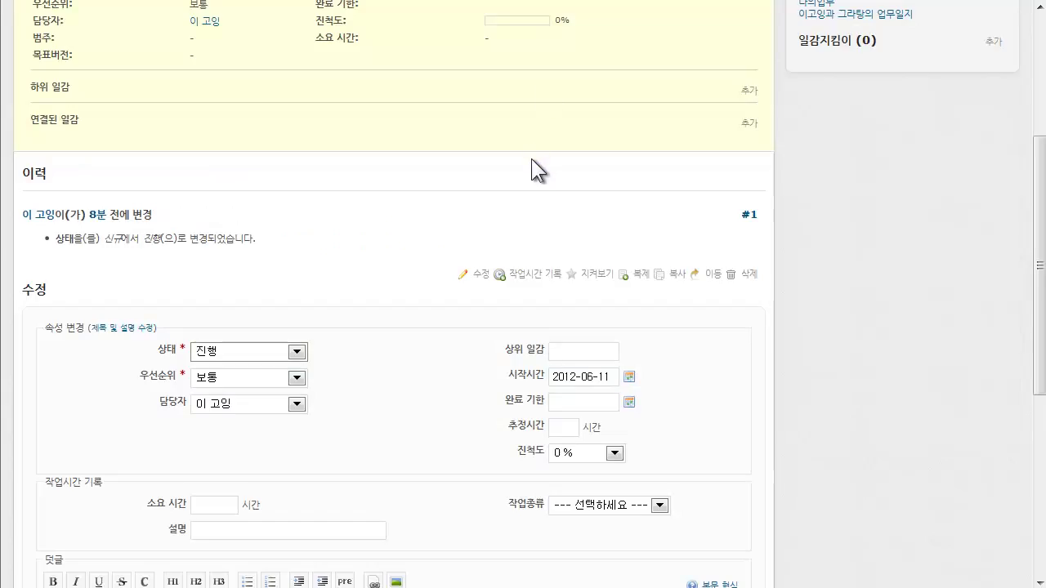
Refresh issue #49, reopen its edit form and examine the status choices under the restored workflow
scroll(484, 177, "down", 3)
scroll(484, 177, "up", 3)
scroll(485, 177, "up", 1)
left_click(248, 350)
left_click(248, 350)
key("Return")
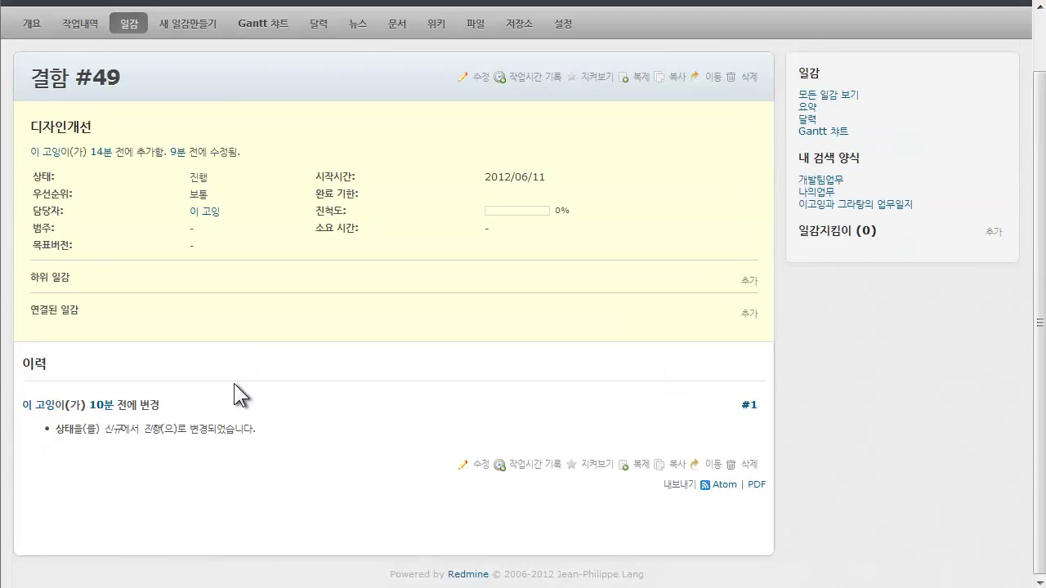
left_click(480, 76)
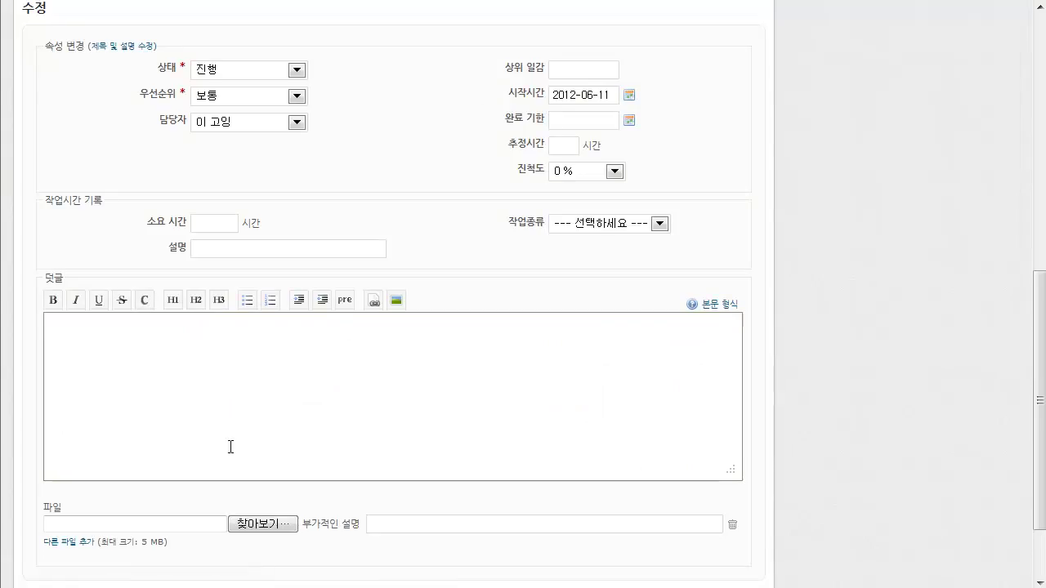
left_click(255, 66)
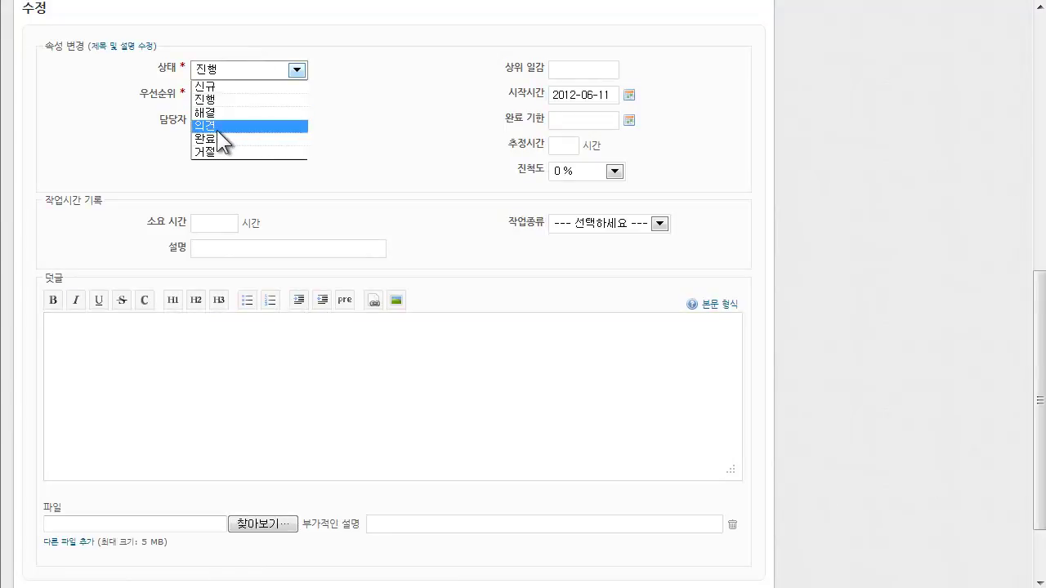
left_click(335, 107)
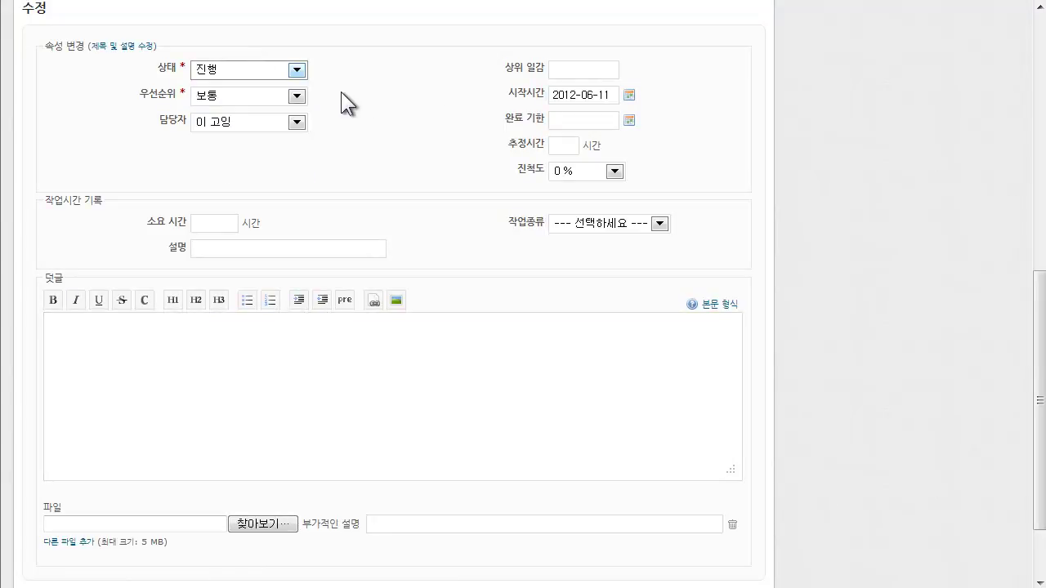
scroll(340, 94, "up", 3)
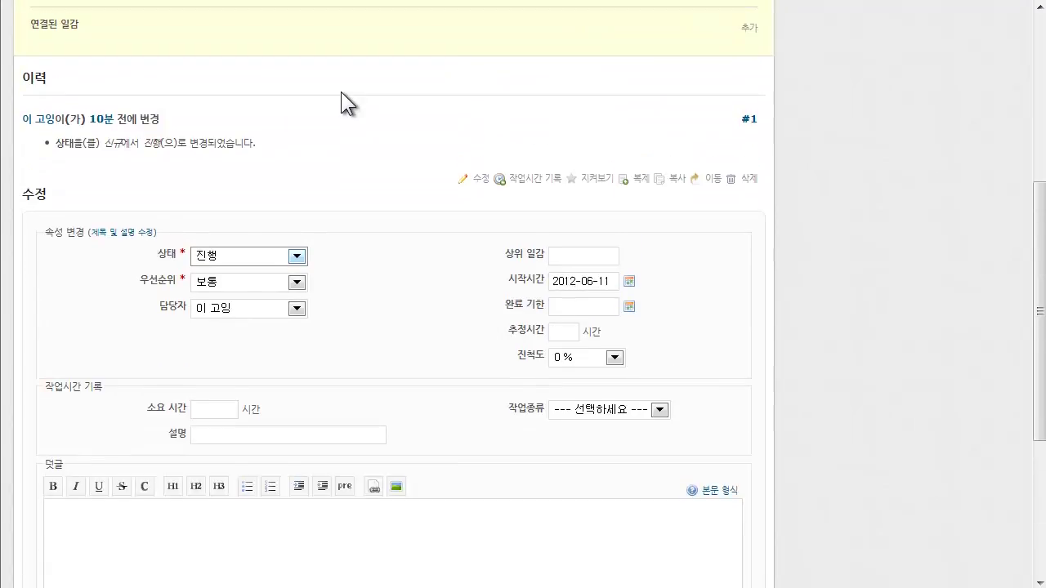
left_click(251, 253)
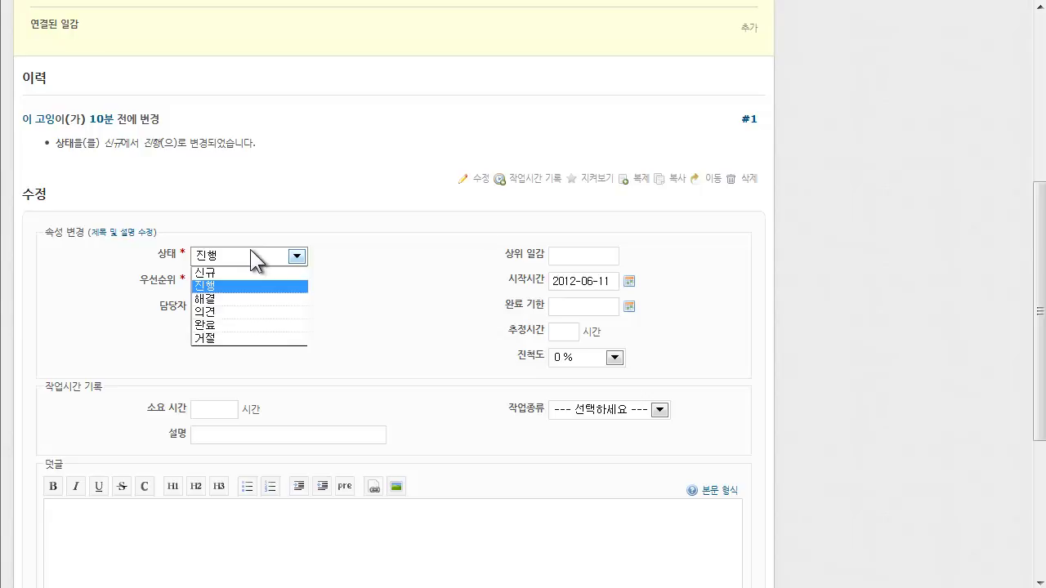
Review the 일감 상태 list in administration, and examine the status choices offered when creating a new opentutorials.org issue
left_click(287, 229)
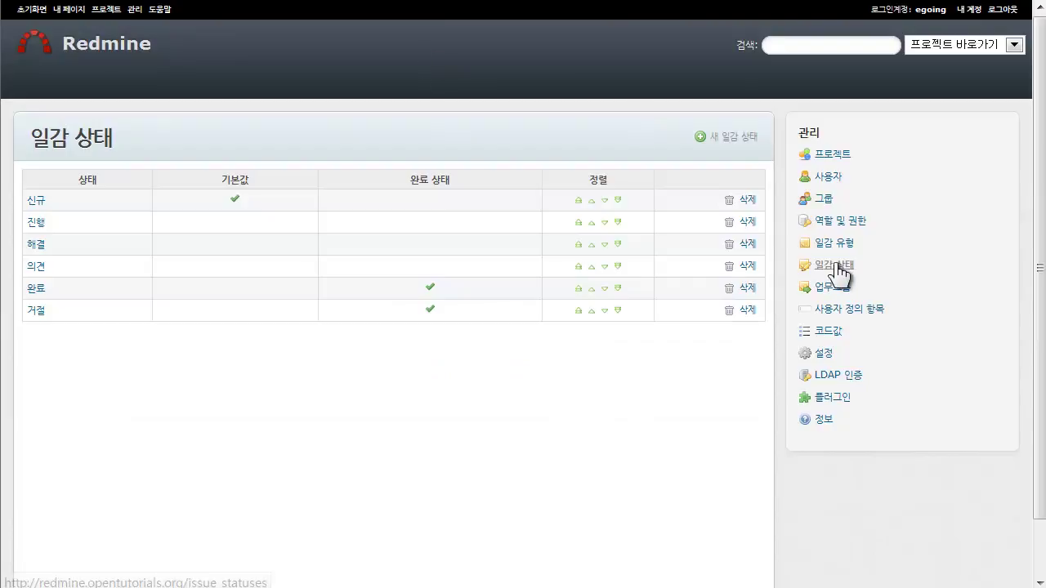
left_click(834, 270)
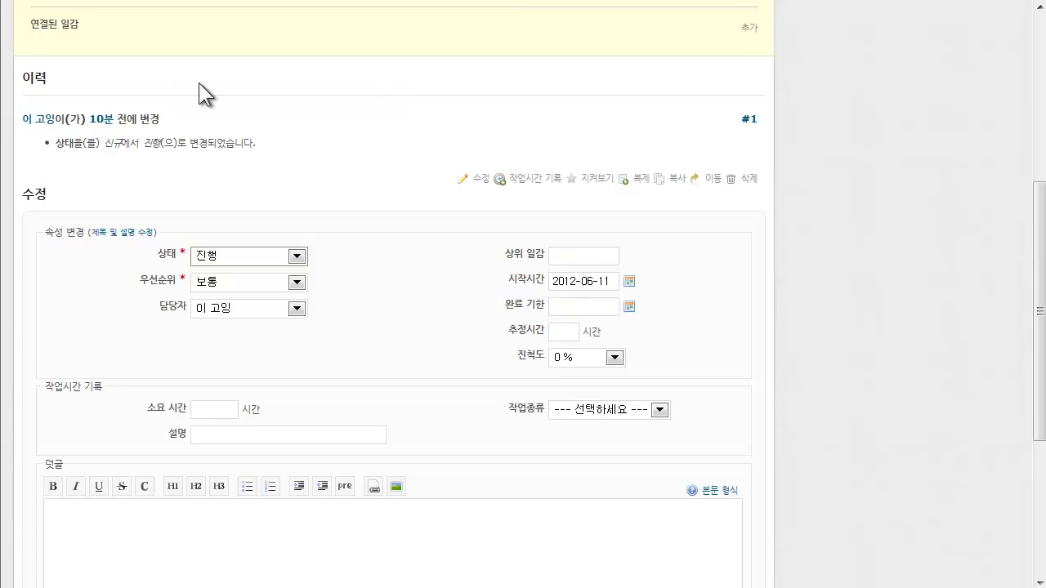
scroll(199, 93, "up", 4)
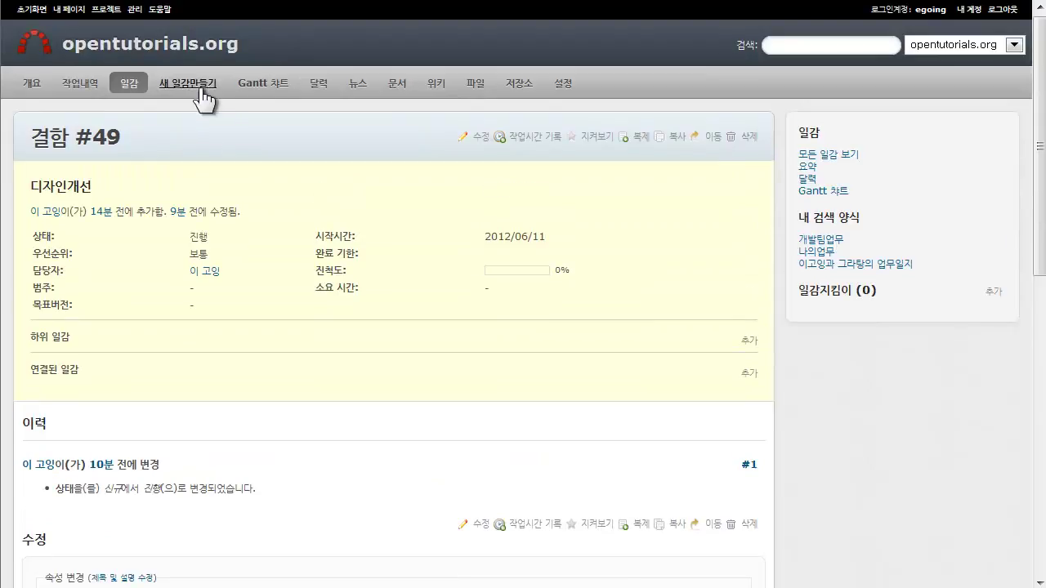
left_click(198, 95)
scroll(213, 310, "down", 3)
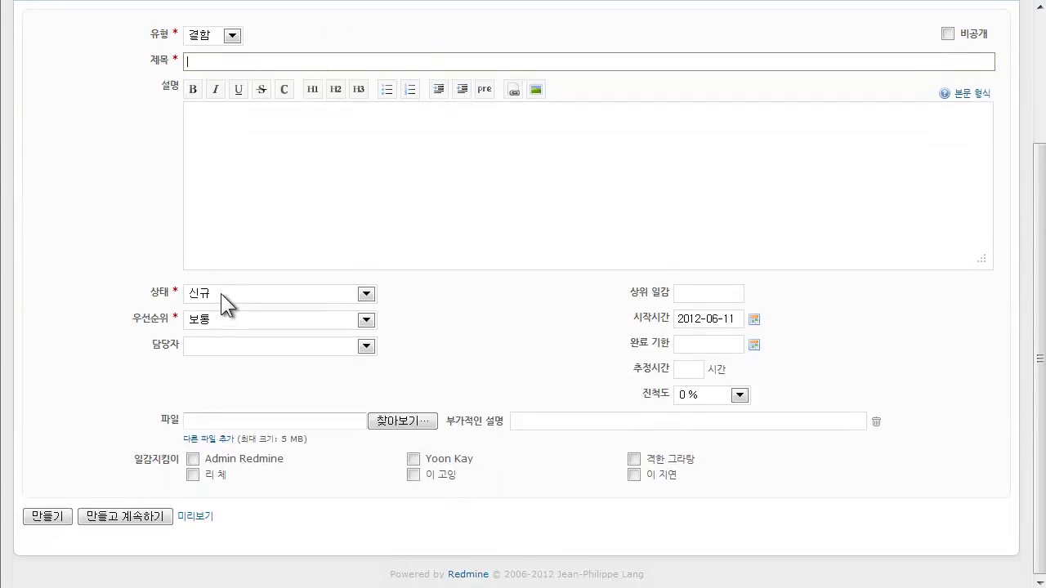
left_click(221, 294)
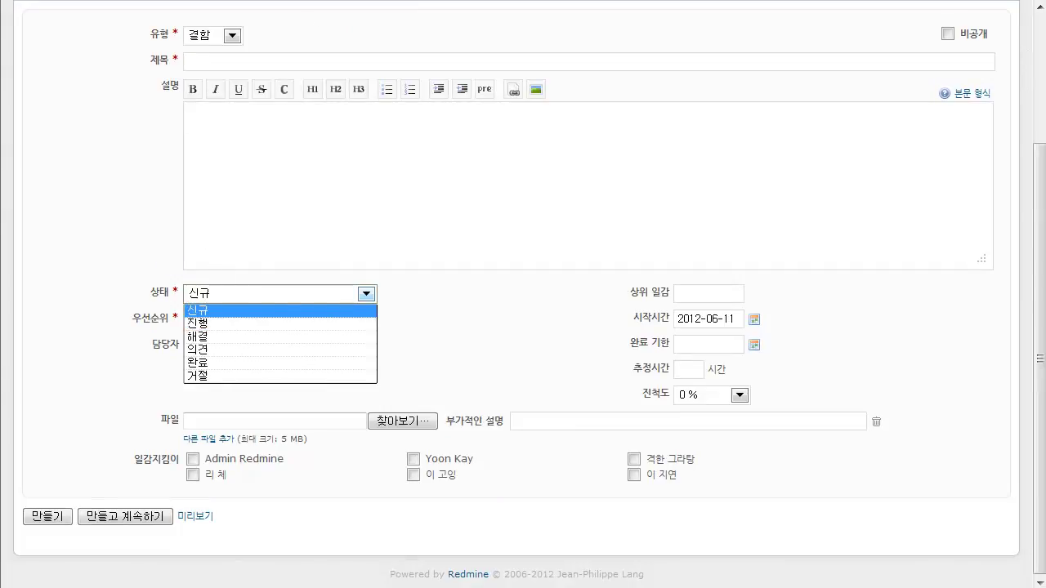
key("Escape")
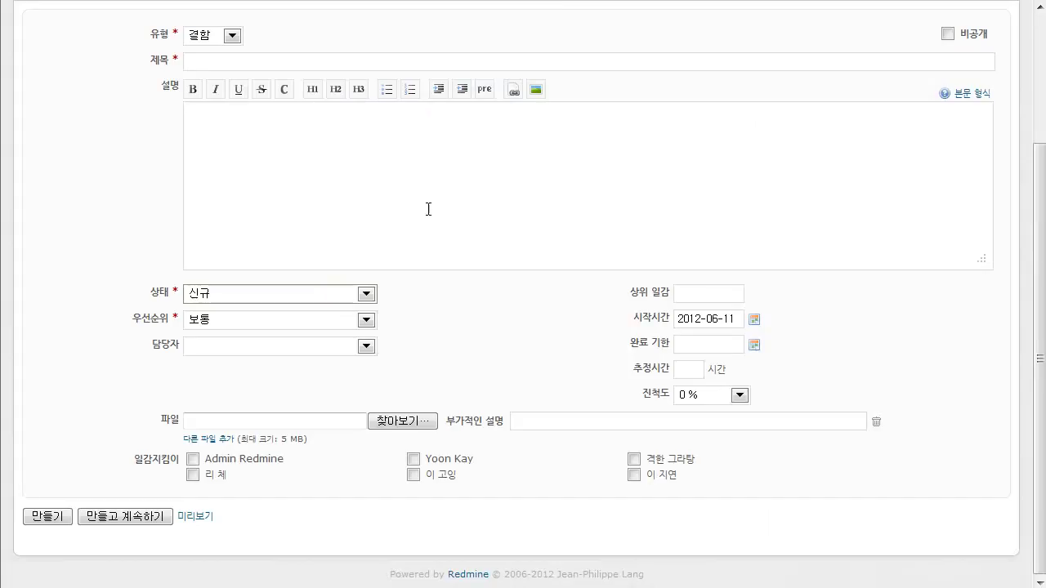
left_click(261, 293)
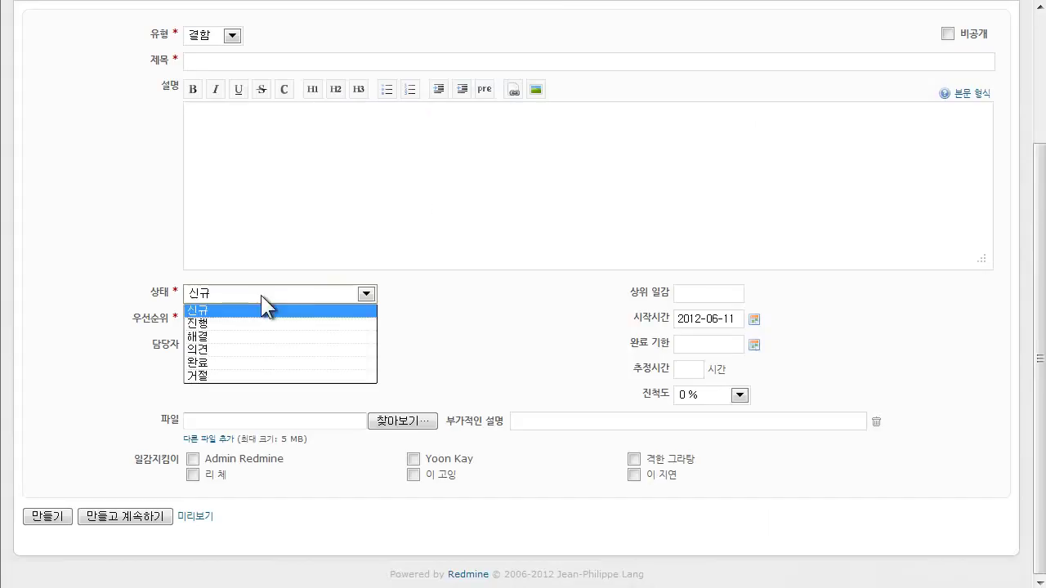
key("Escape")
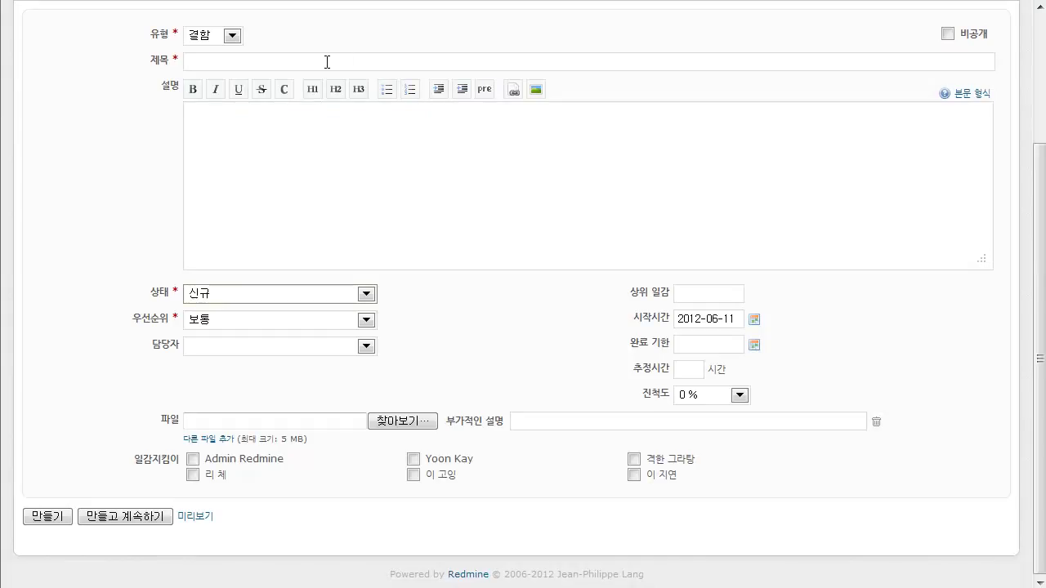
Go to the opentutorials.org issue list and try the 완료됨 and 진행중 options of its 상태 filter without applying them
scroll(327, 62, "up", 3)
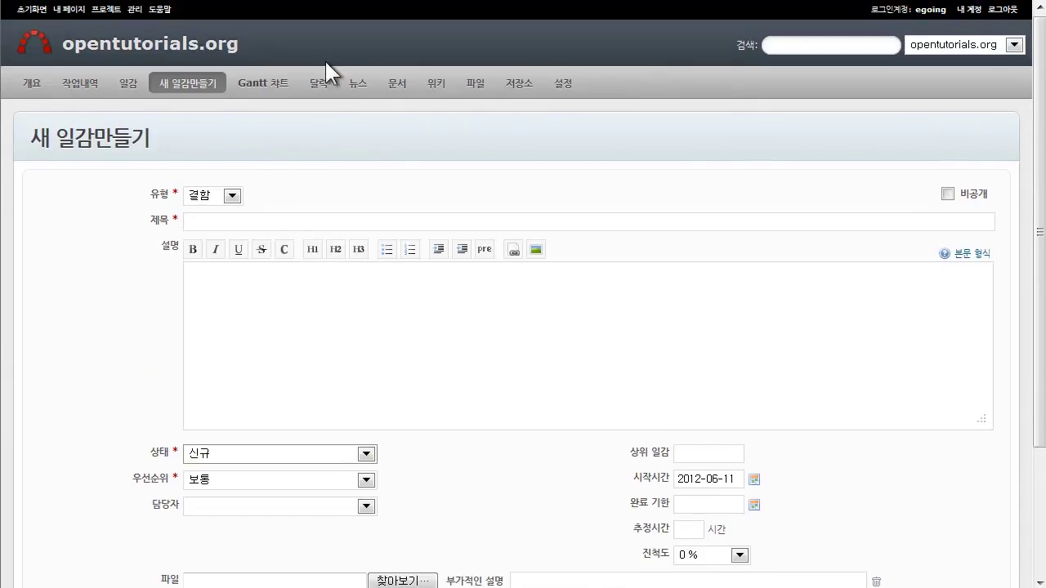
left_click(129, 84)
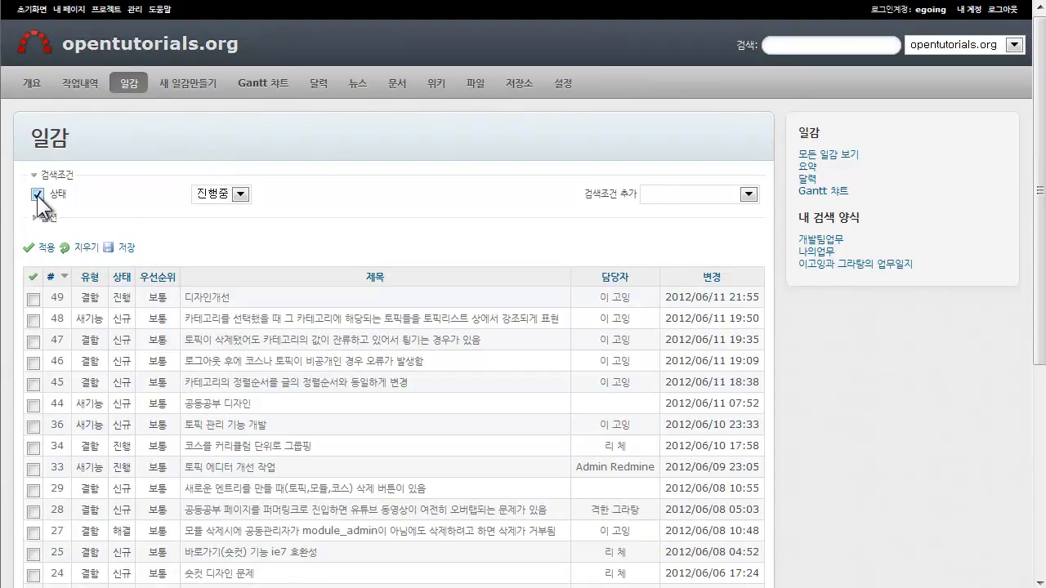
left_click(241, 193)
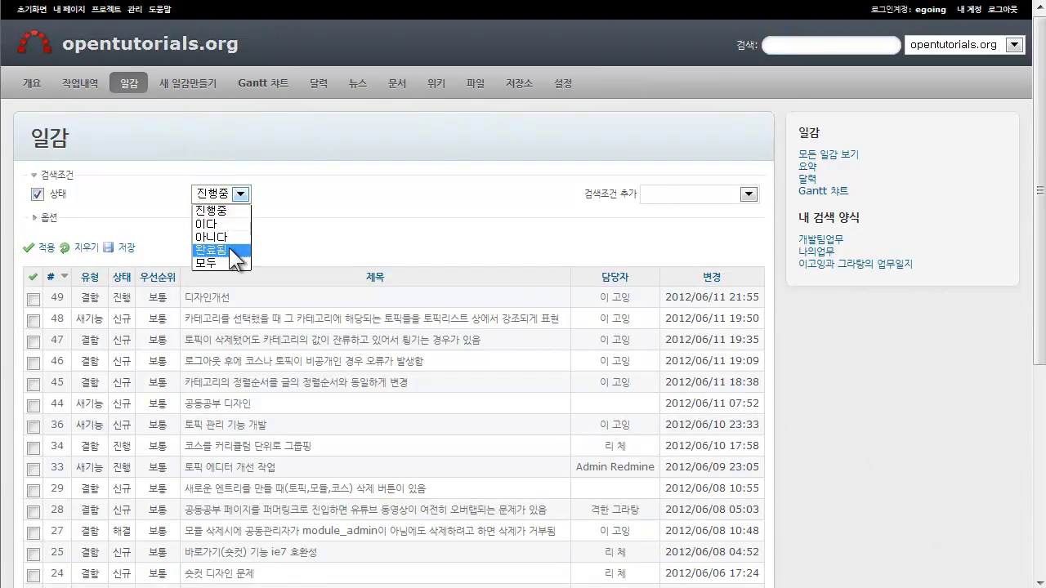
left_click(237, 255)
left_click(237, 195)
left_click(234, 209)
left_click(239, 195)
left_click(220, 253)
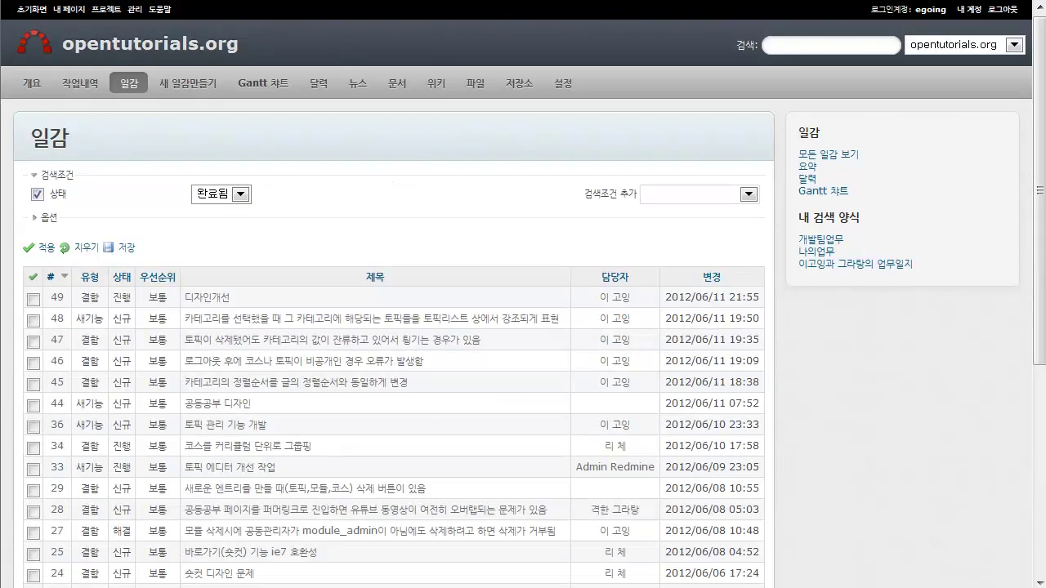
left_click(235, 197)
left_click(289, 213)
left_click(232, 199)
left_click(222, 212)
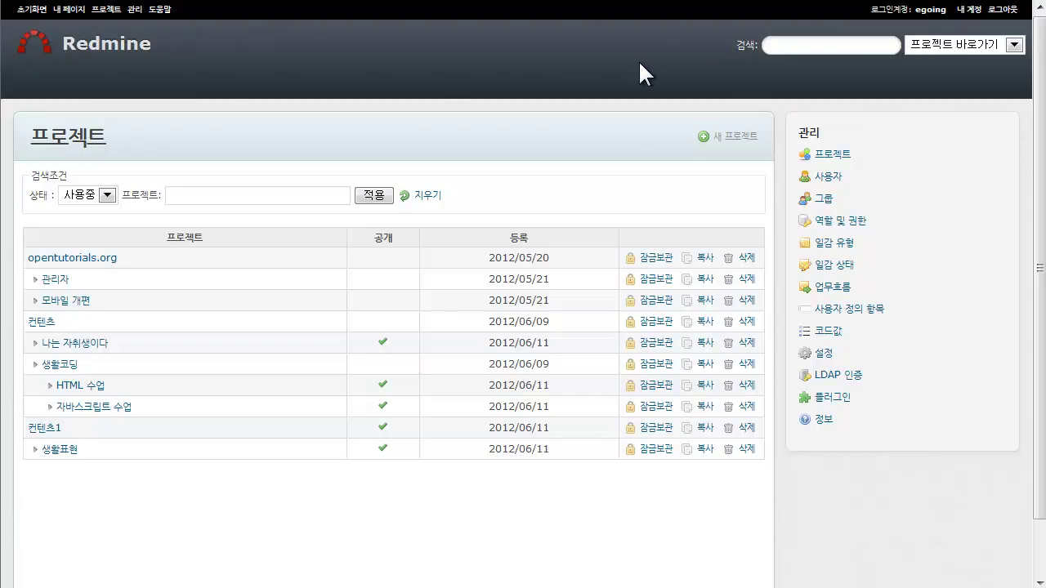
left_click(67, 257)
right_click(86, 281)
left_click(129, 292)
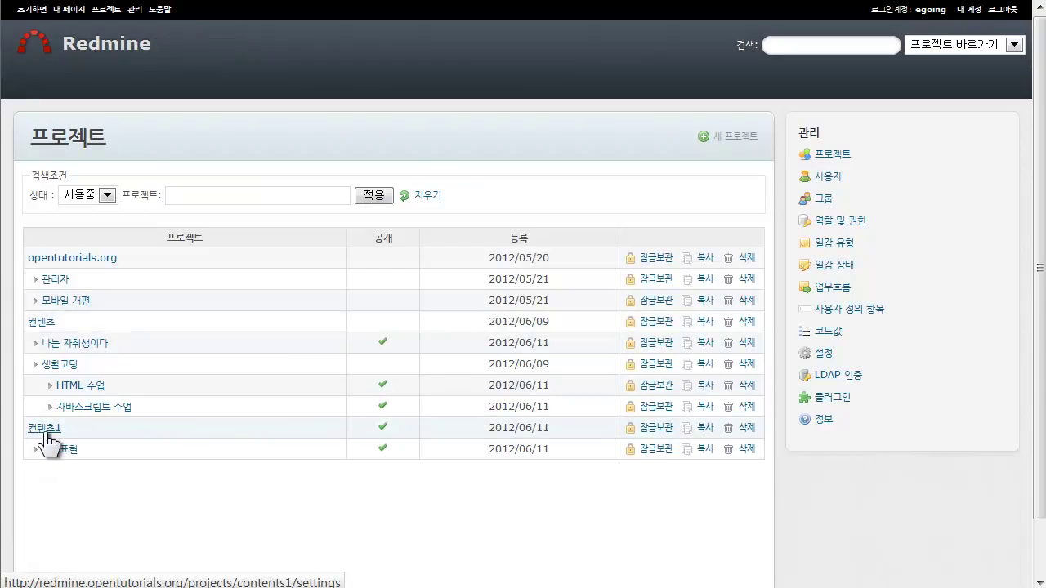
Add two users as members of the 컨텐츠1 project with the 관리자 role
left_click(46, 431)
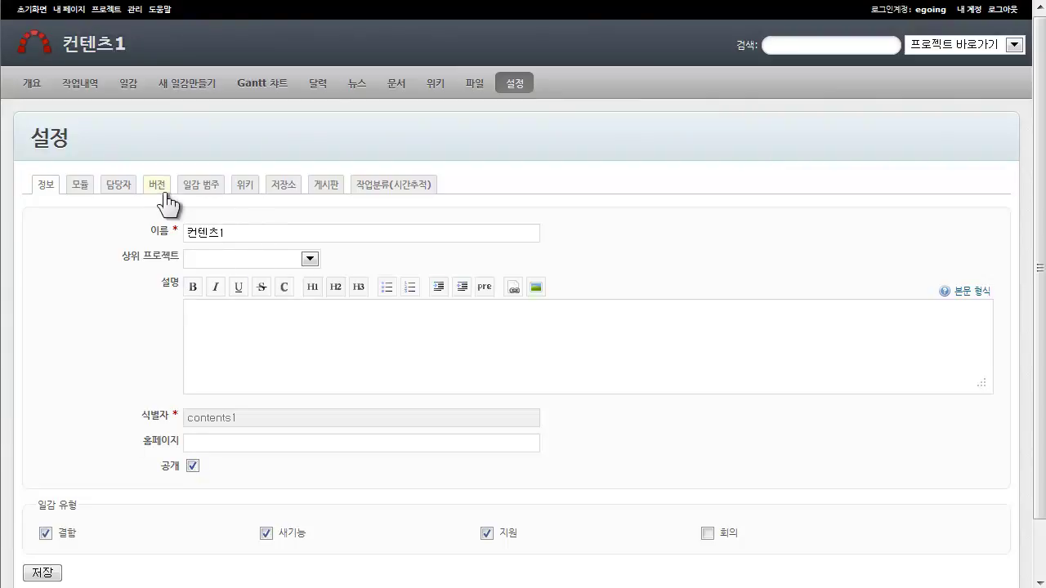
left_click(112, 196)
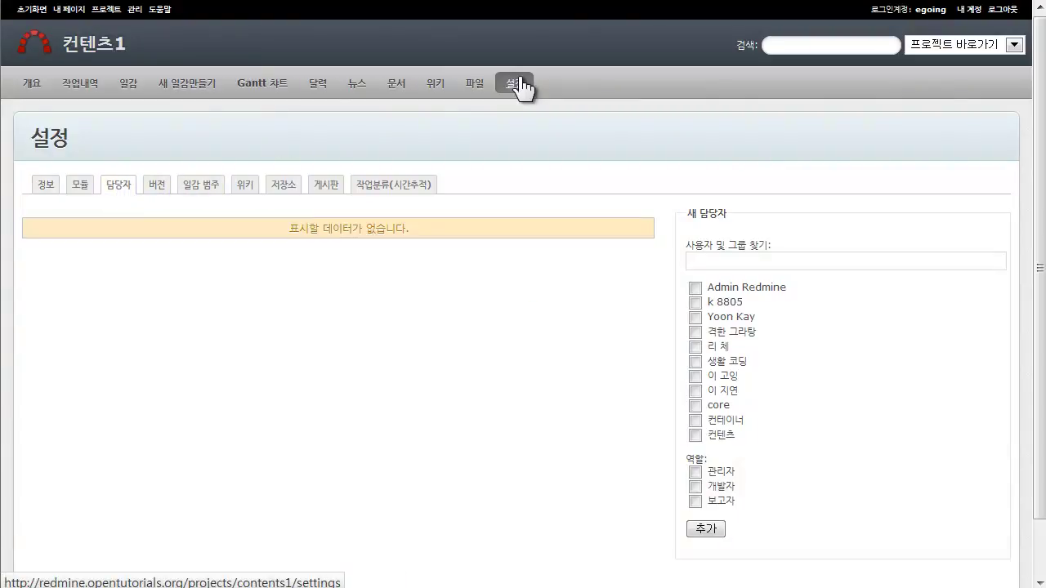
left_click(521, 89)
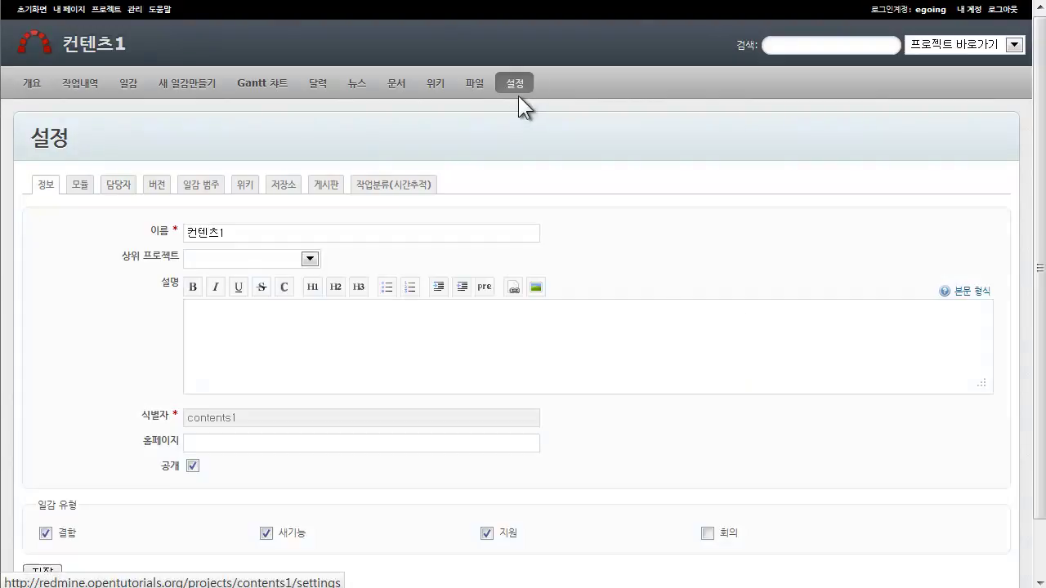
left_click(122, 188)
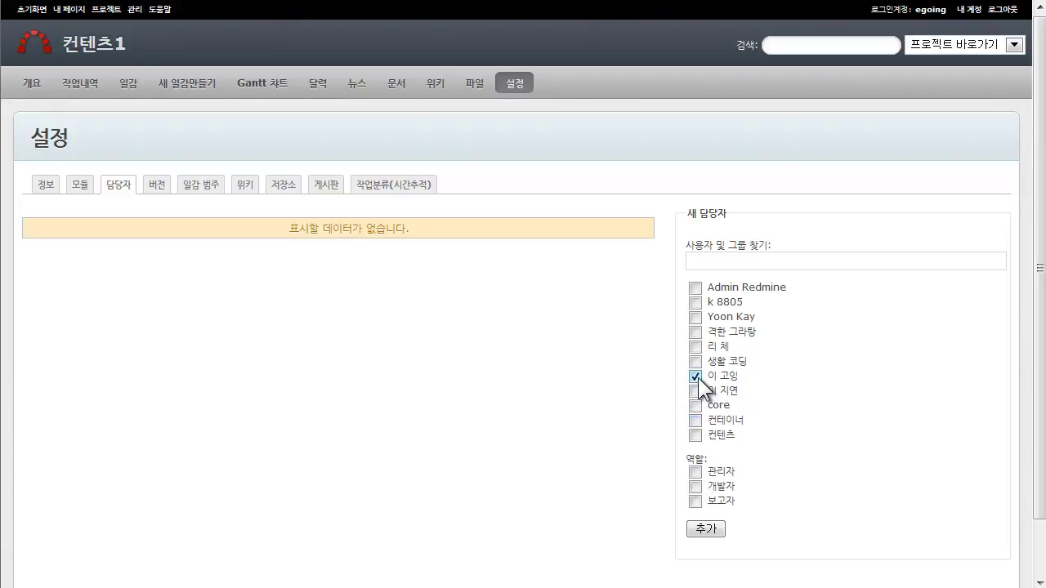
left_click(696, 302)
left_click(696, 471)
left_click(705, 528)
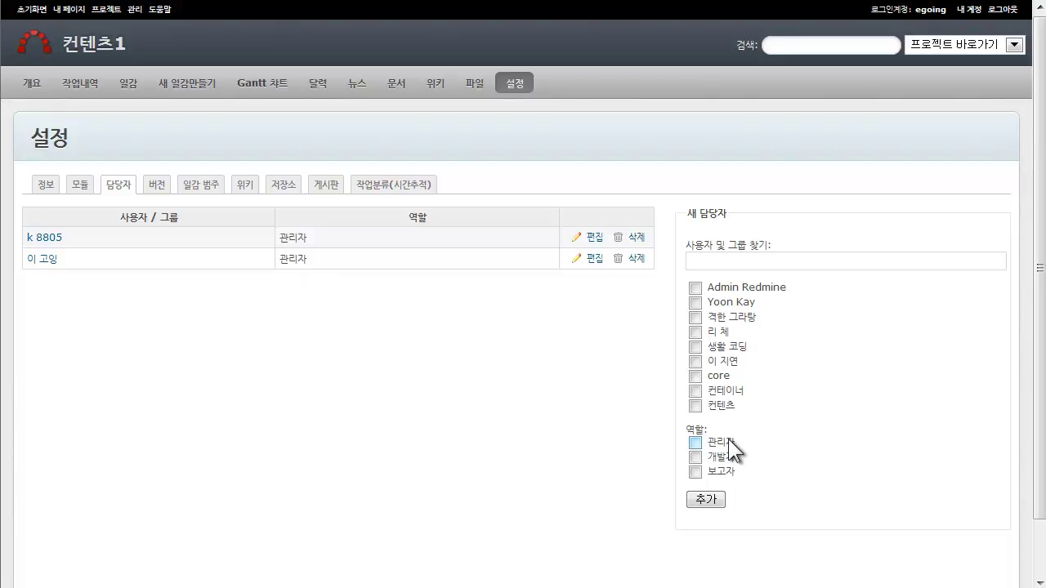
Look at the role options for editing the first member of 컨텐츠1, and return to the project list
left_click(592, 237)
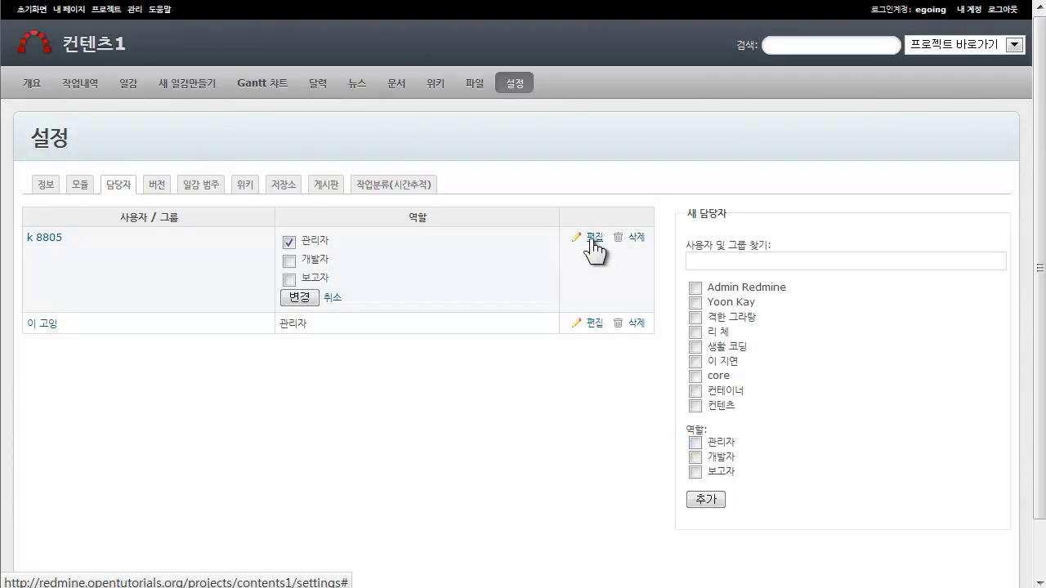
right_click(436, 369)
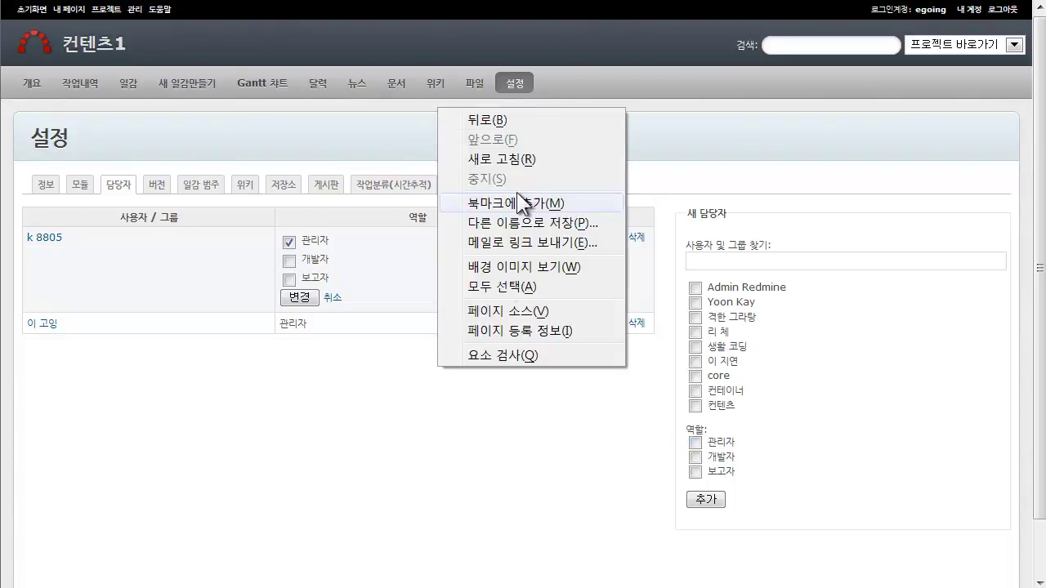
left_click(512, 121)
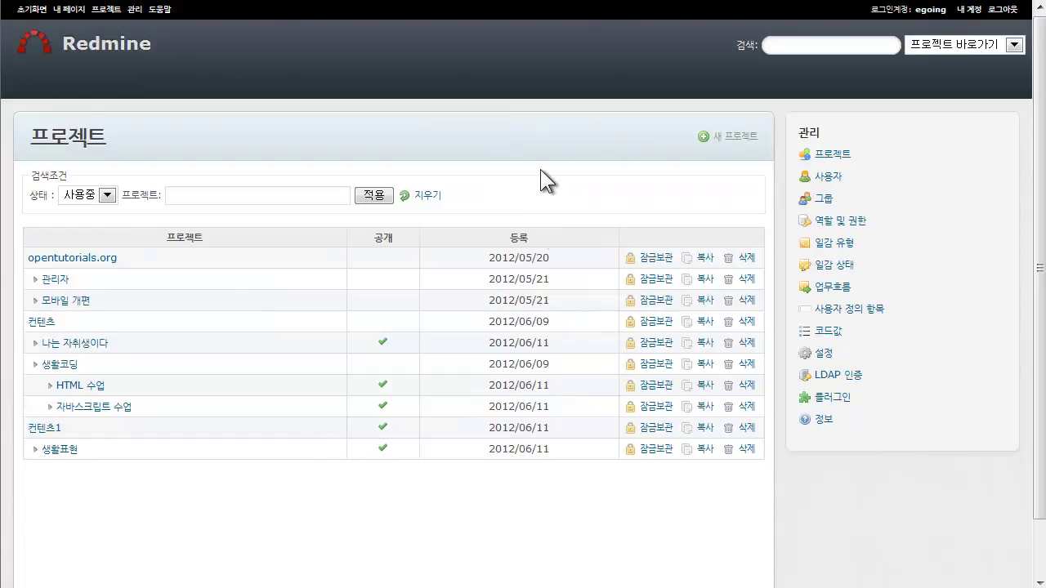
Open the 관리자 role in the administration's role settings and review all of its permissions
left_click(135, 9)
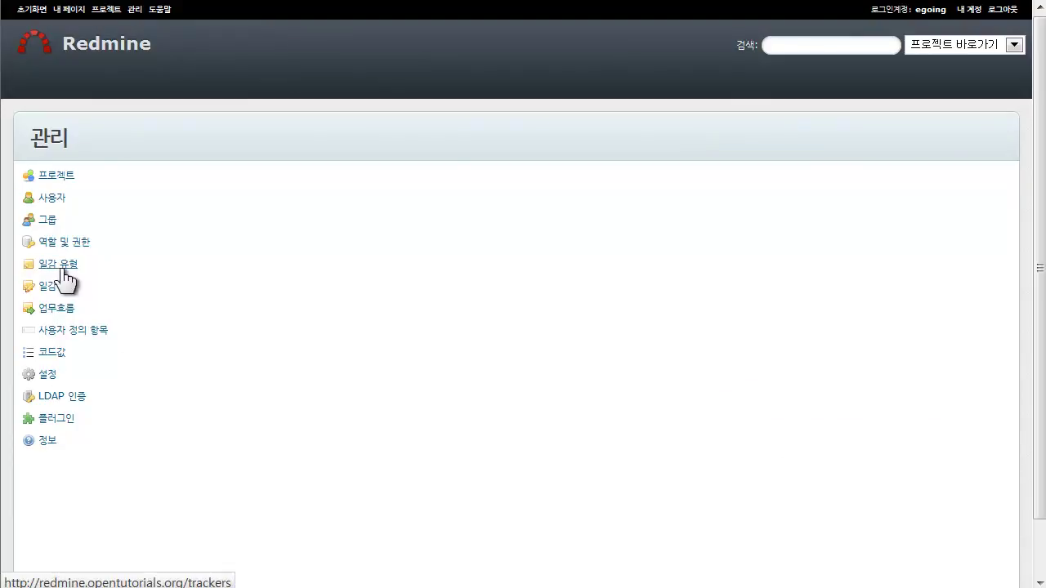
left_click(58, 241)
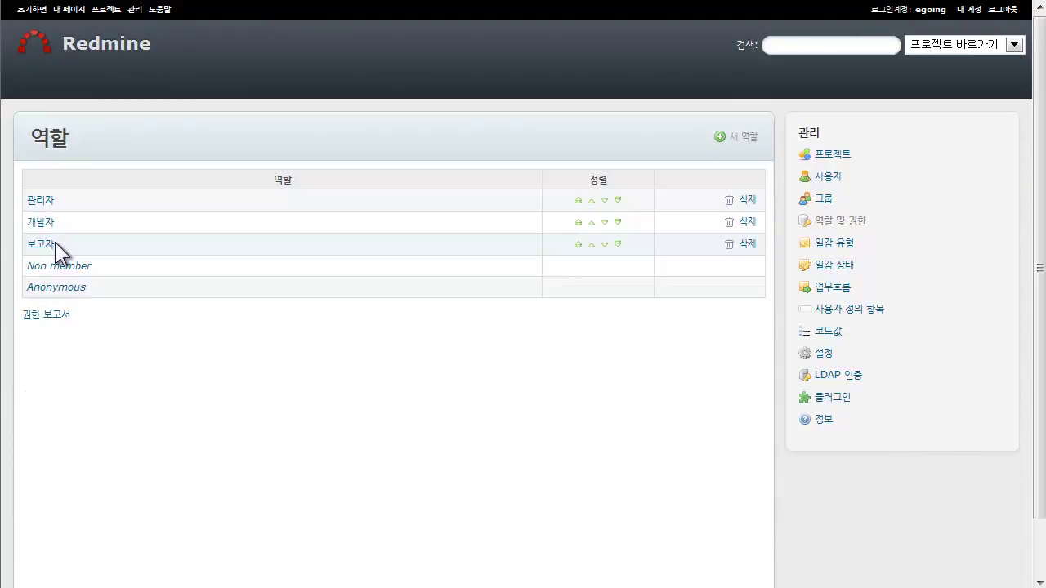
left_click(41, 200)
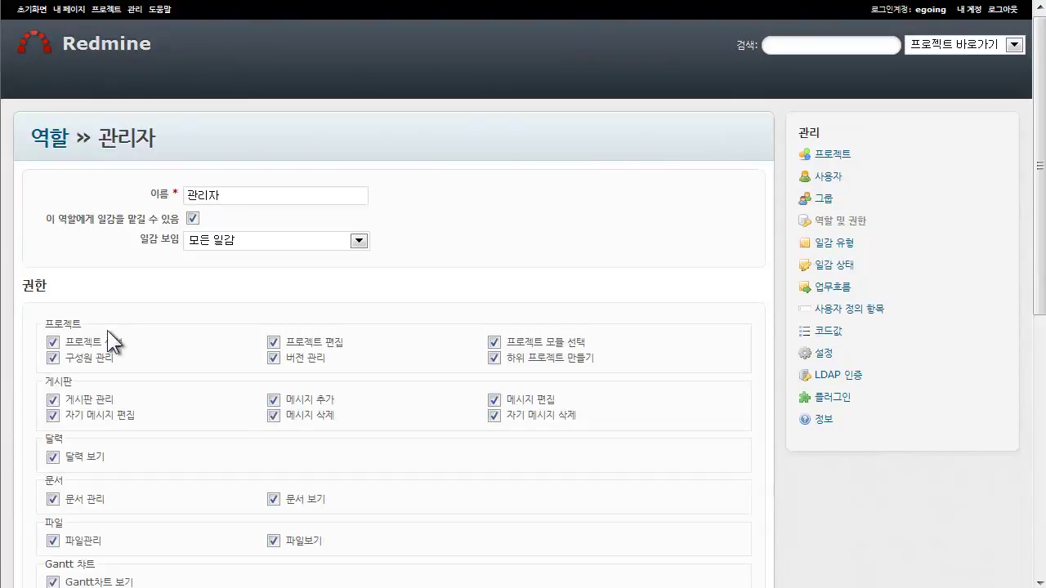
scroll(107, 331, "down", 2)
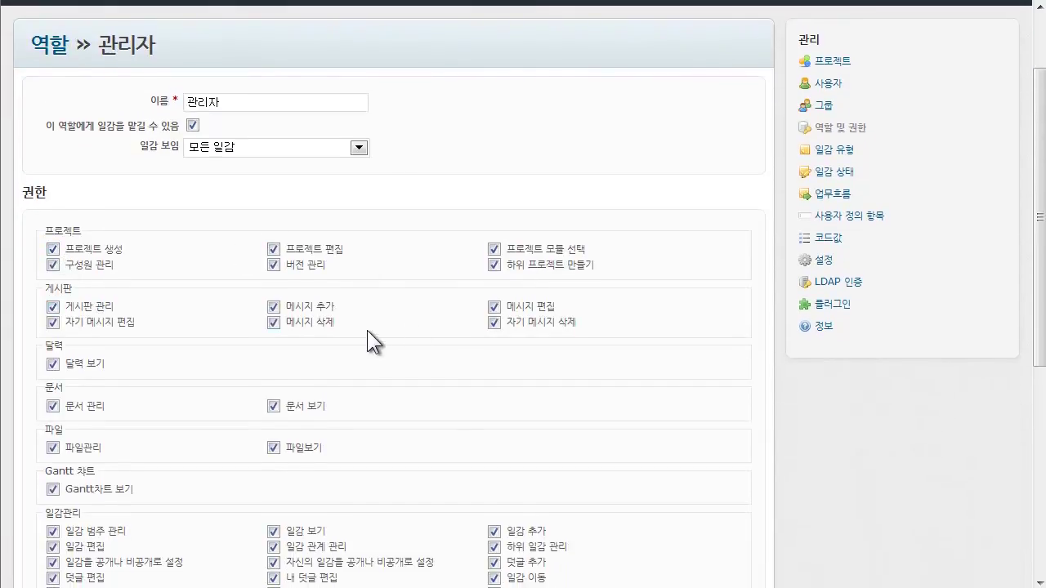
scroll(408, 322, "down", 8)
scroll(319, 383, "up", 10)
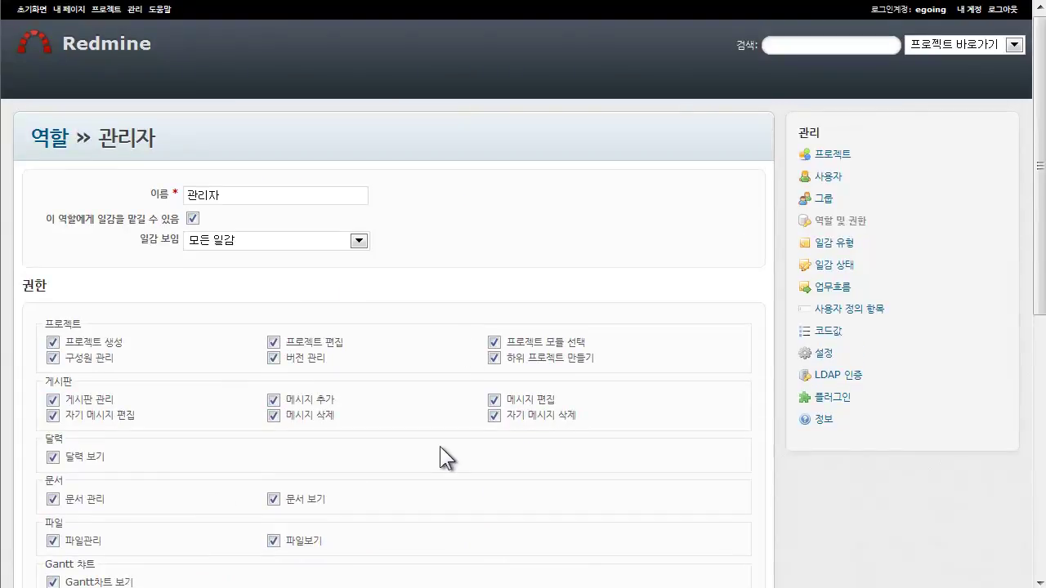